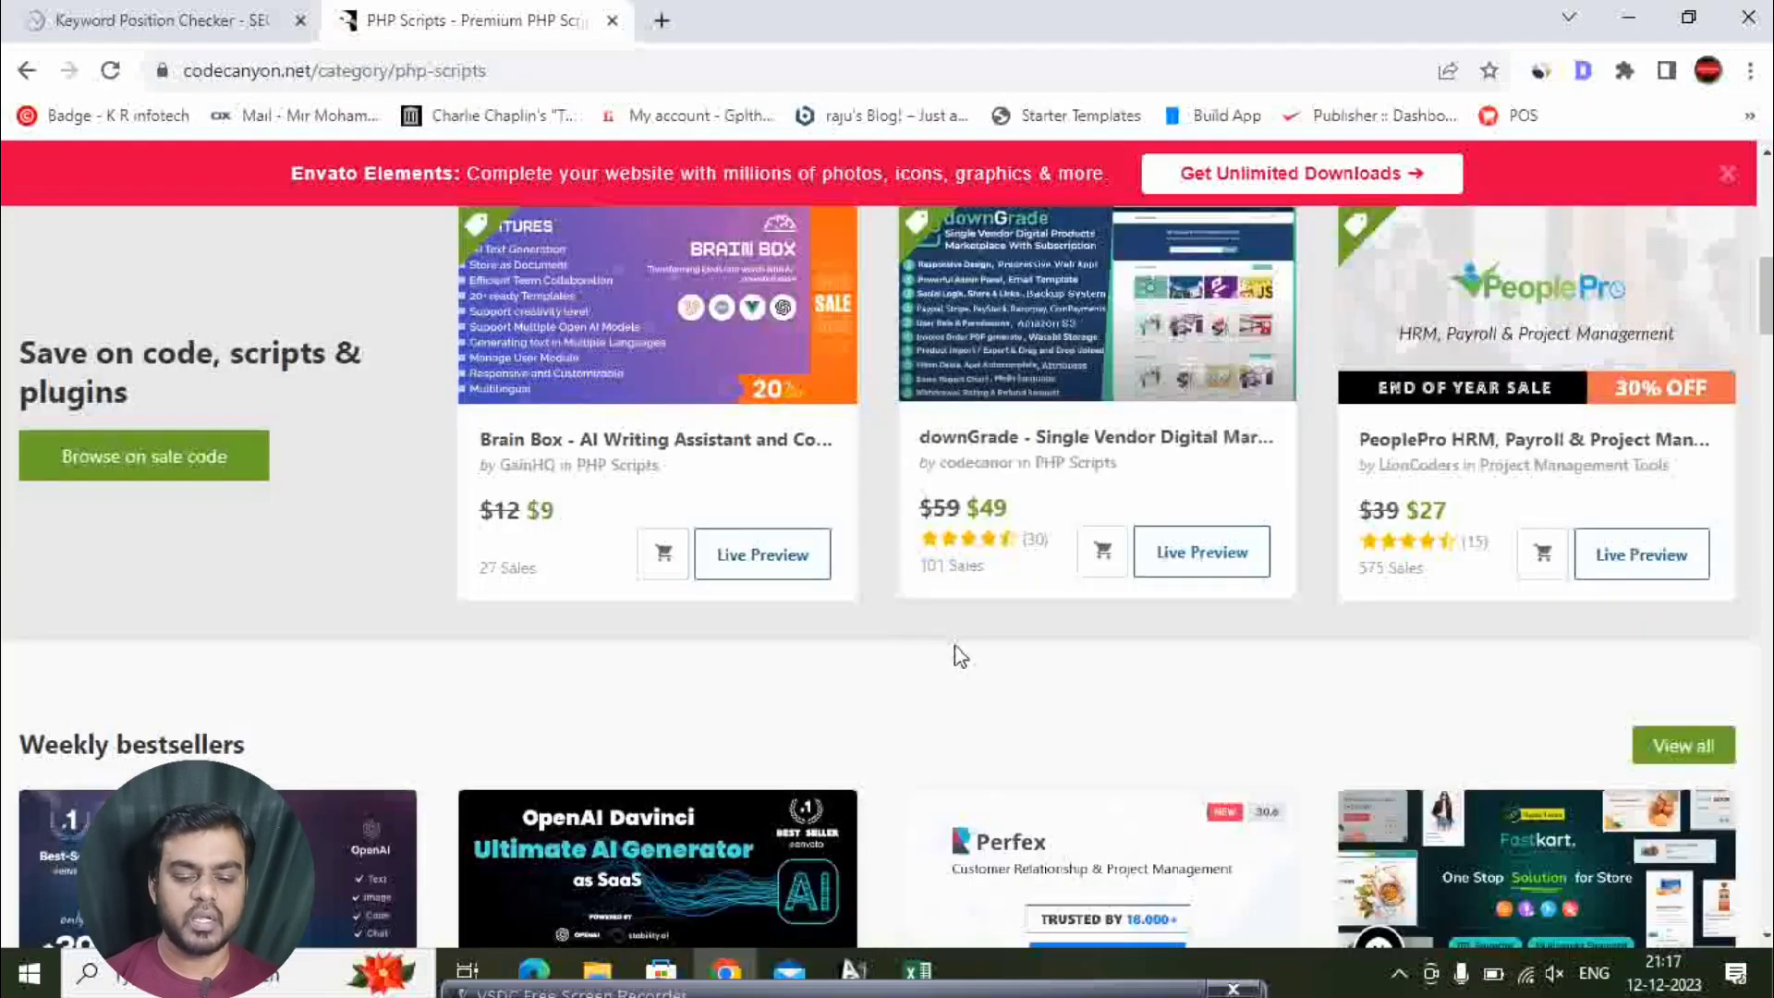
- Search the PHP Scripts category for 'seo tools' and browse the 57 results, including AtoZ SEO Tools
scroll(955, 645, up, 16)
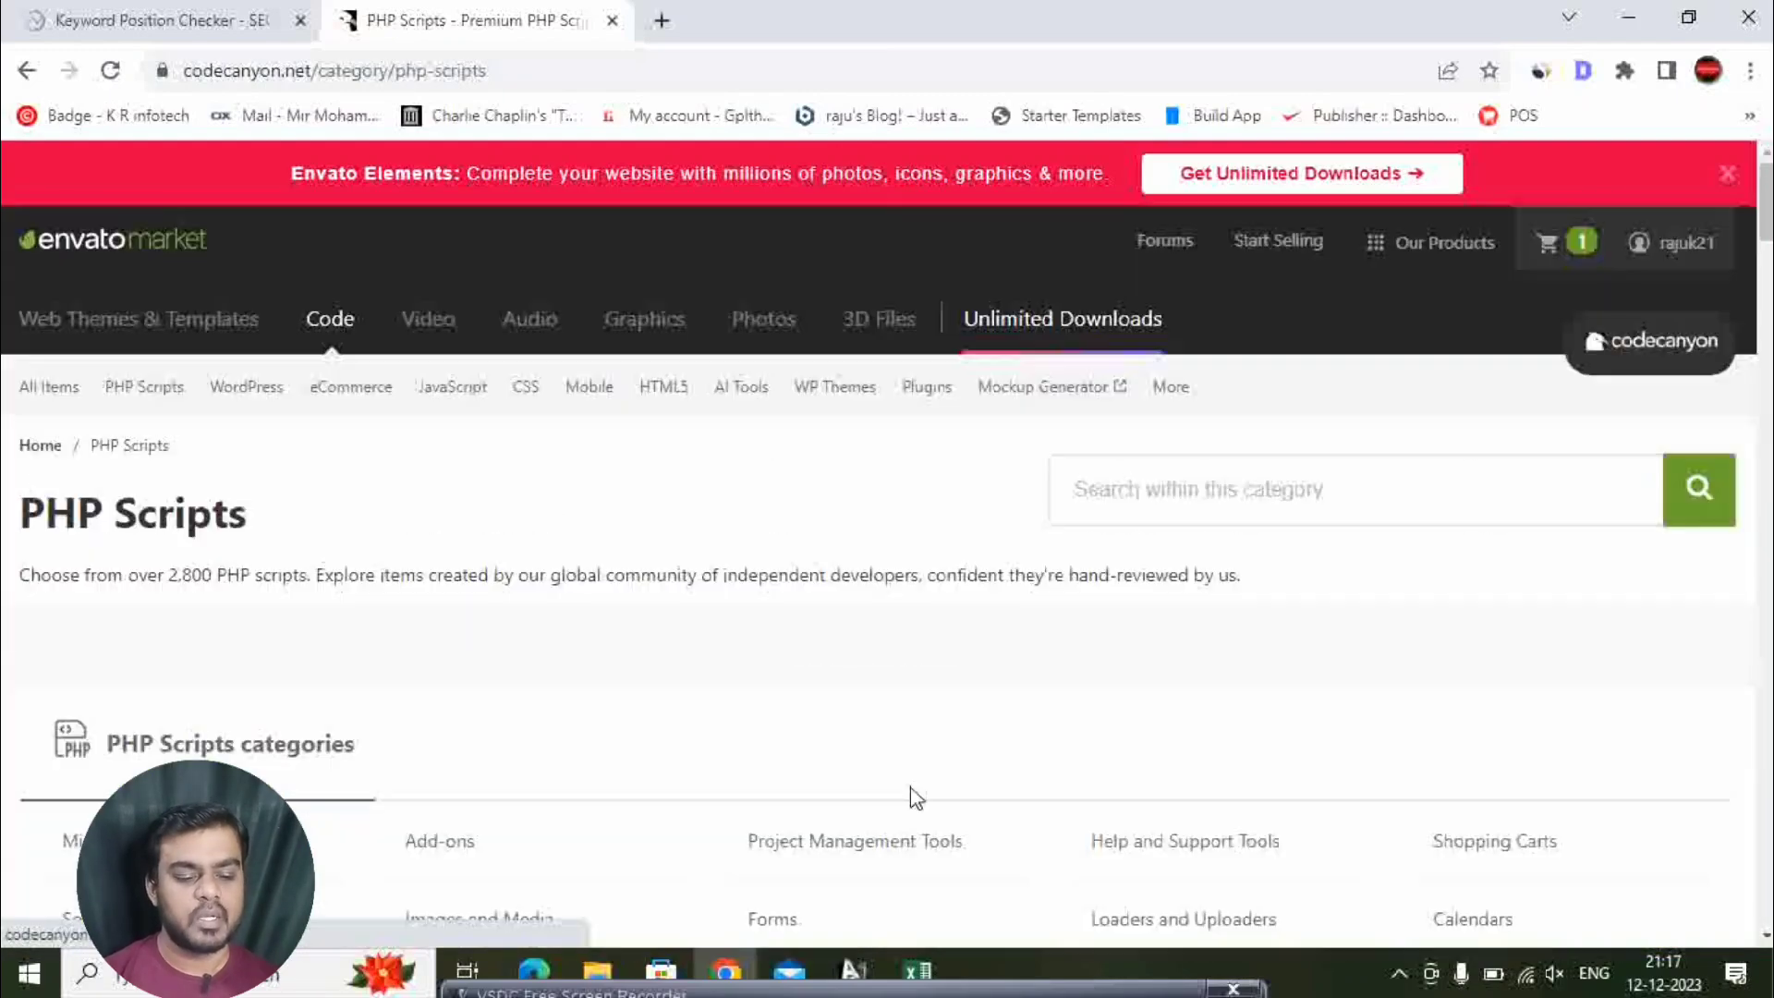
click(1244, 492)
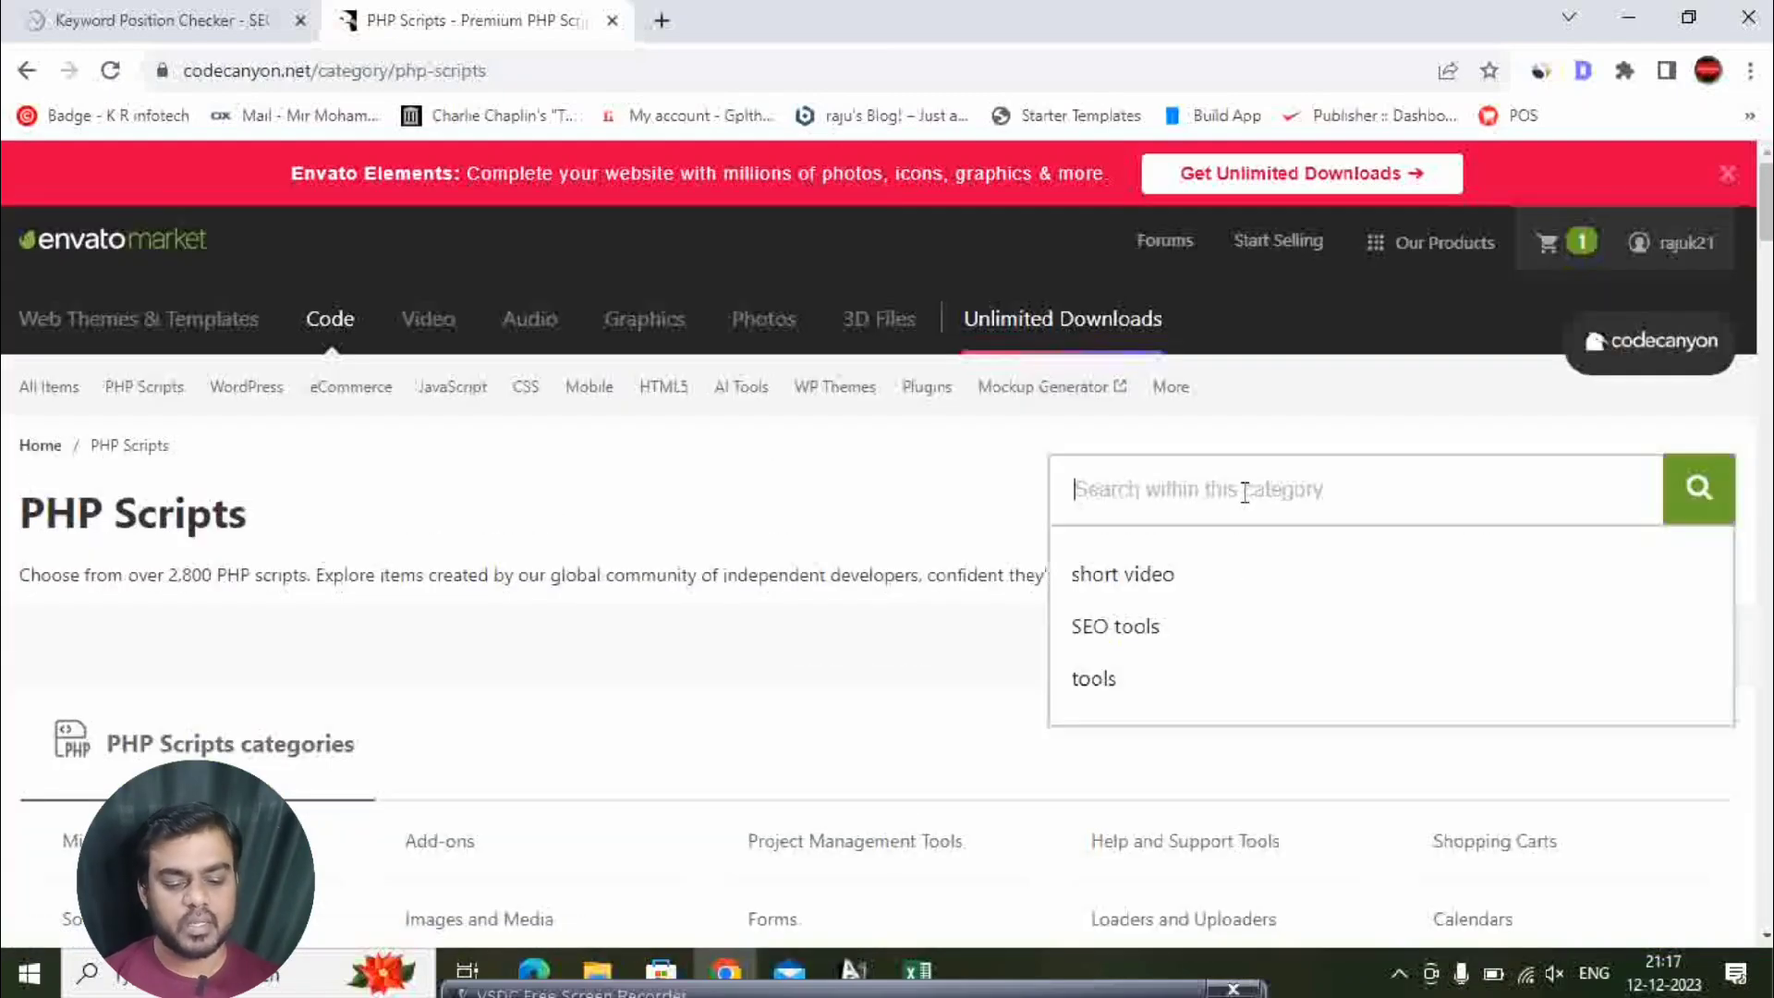
click(1140, 633)
click(1705, 491)
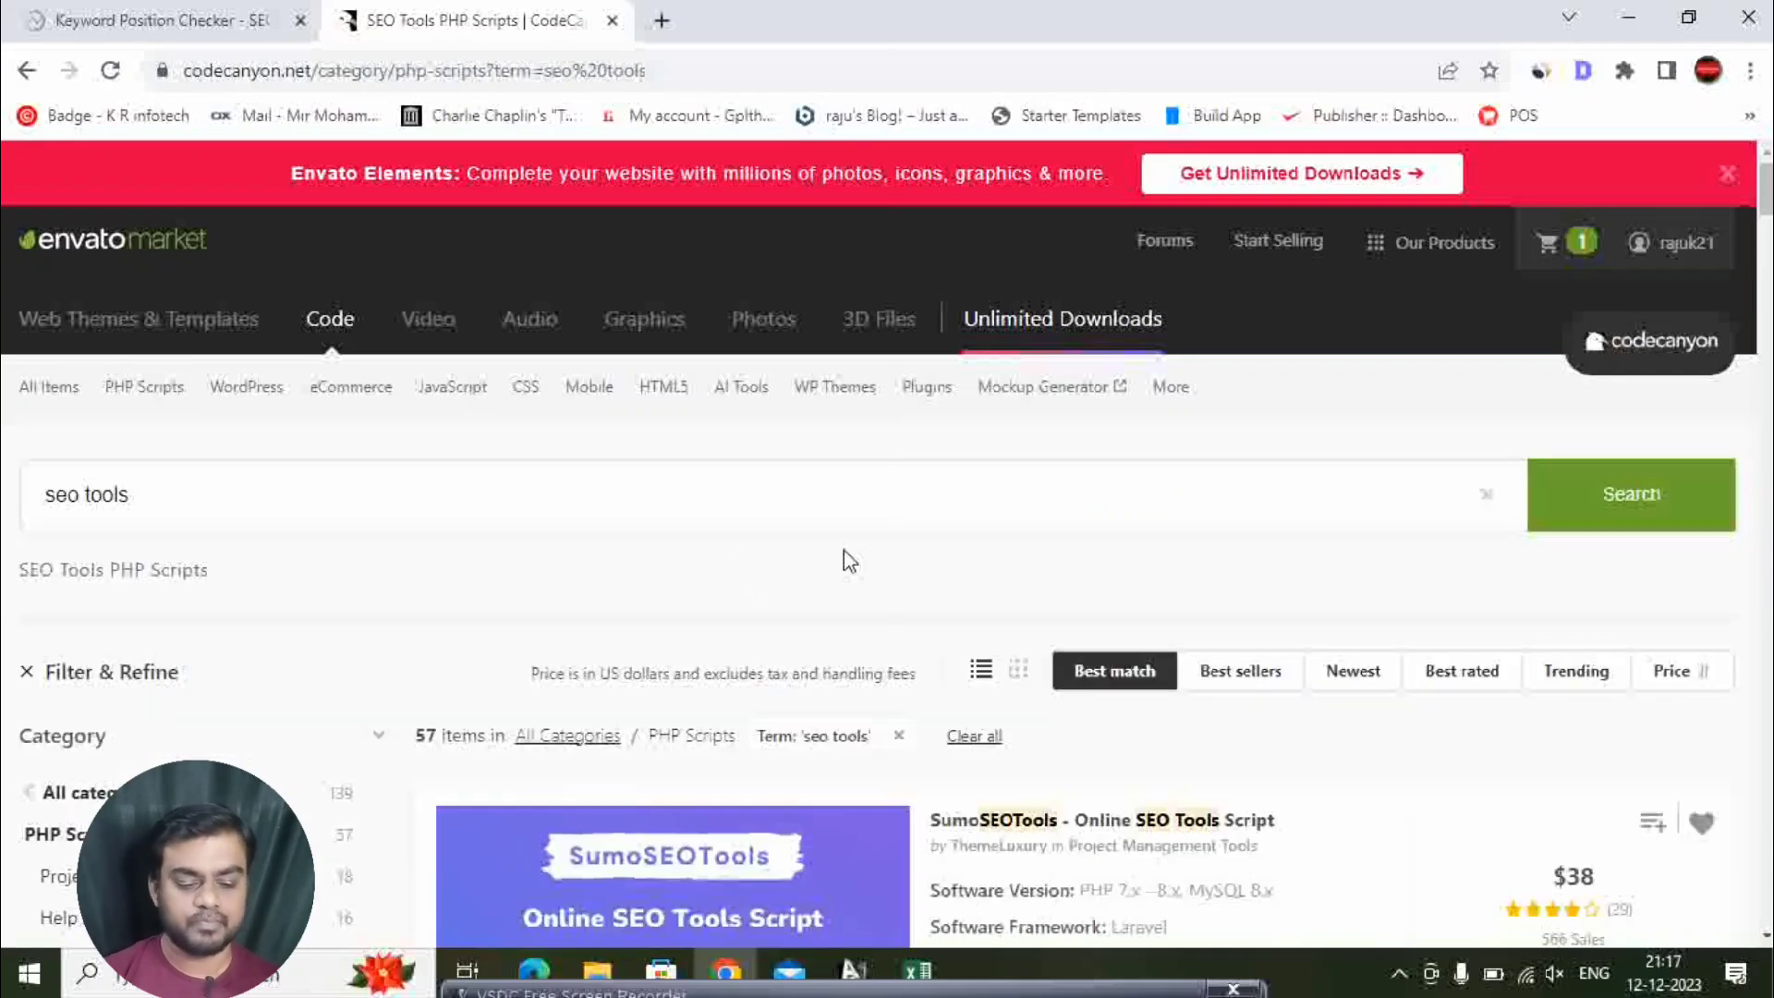
scroll(845, 551, down, 4)
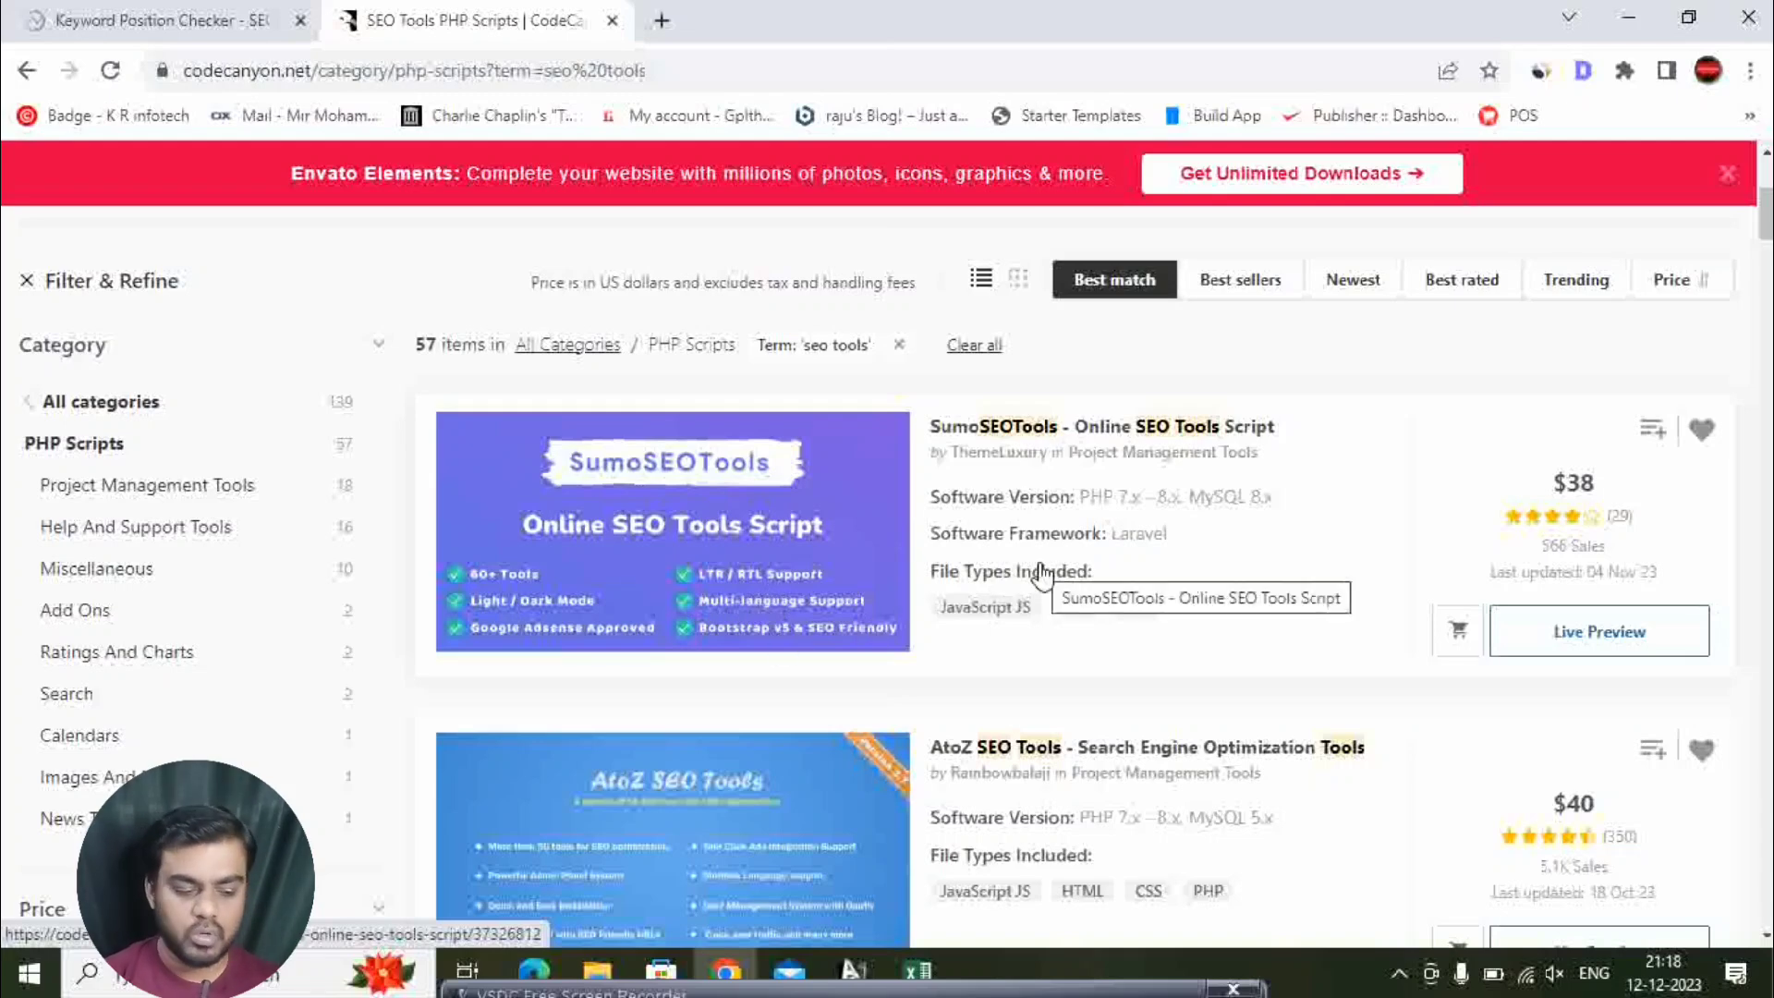
scroll(1191, 578, down, 3)
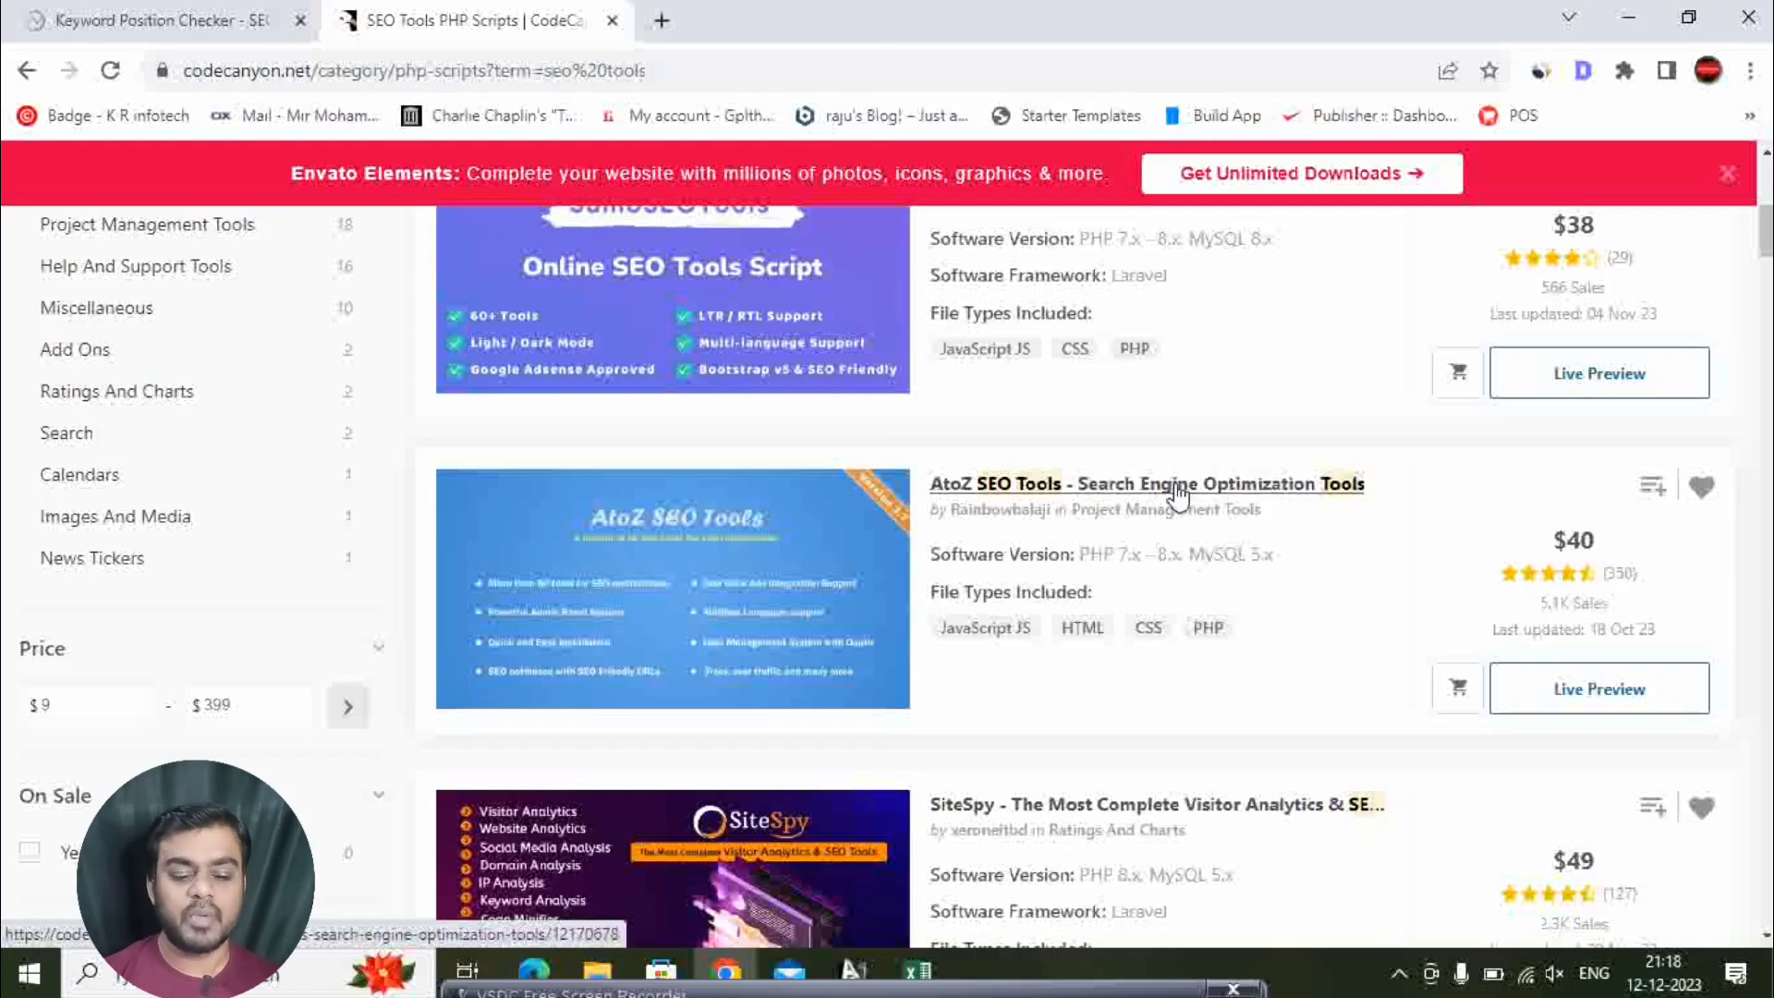
scroll(1271, 643, down, 10)
scroll(1277, 644, down, 10)
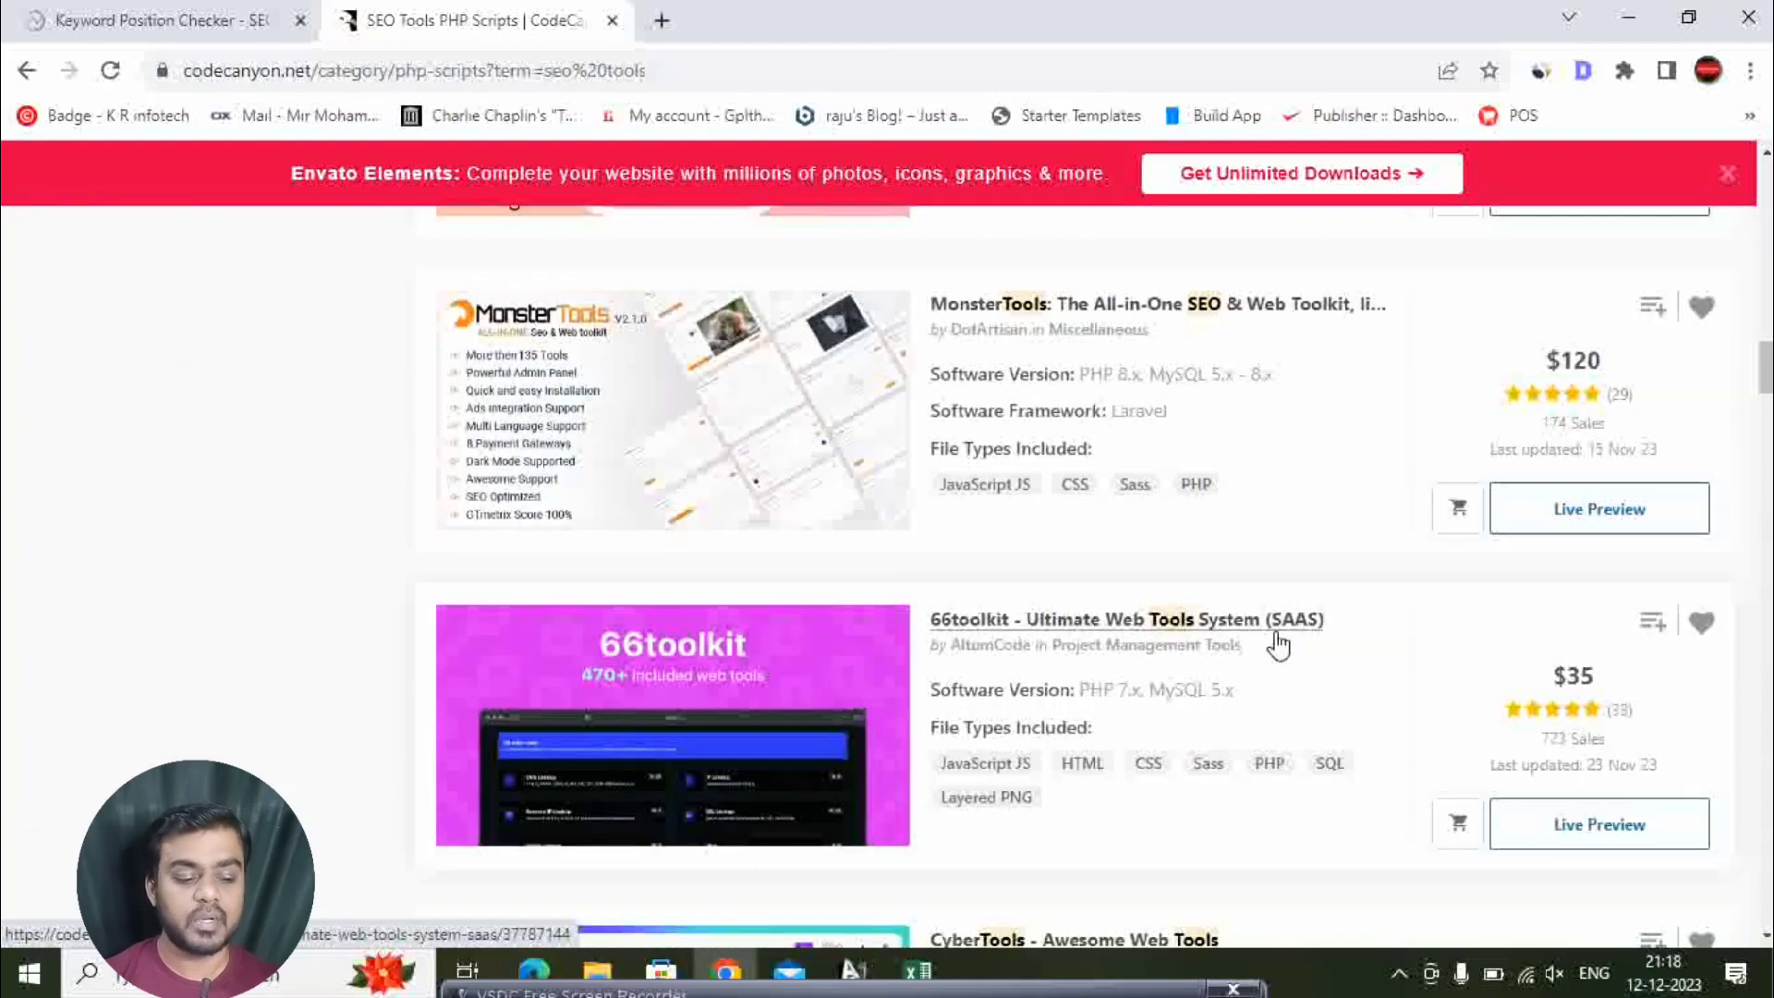
scroll(1278, 645, up, 15)
scroll(1277, 645, up, 3)
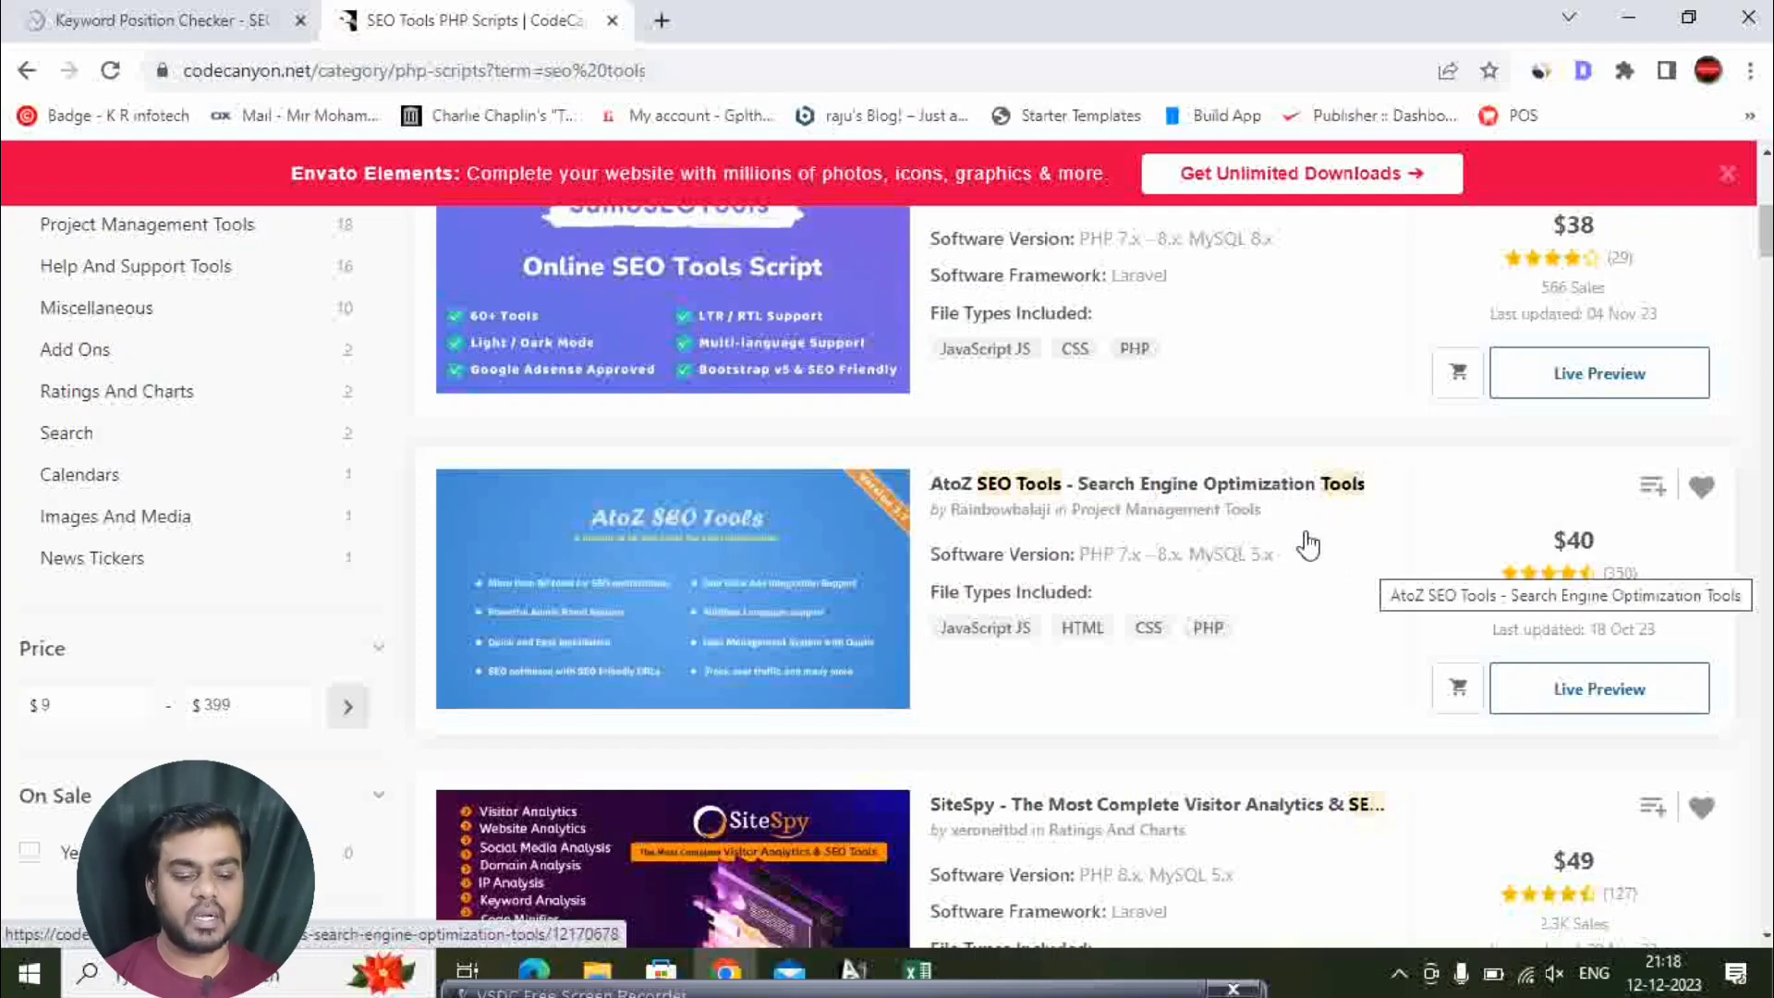
- Open the AtoZ SEO Tools item page and review its features and tools list
click(1241, 552)
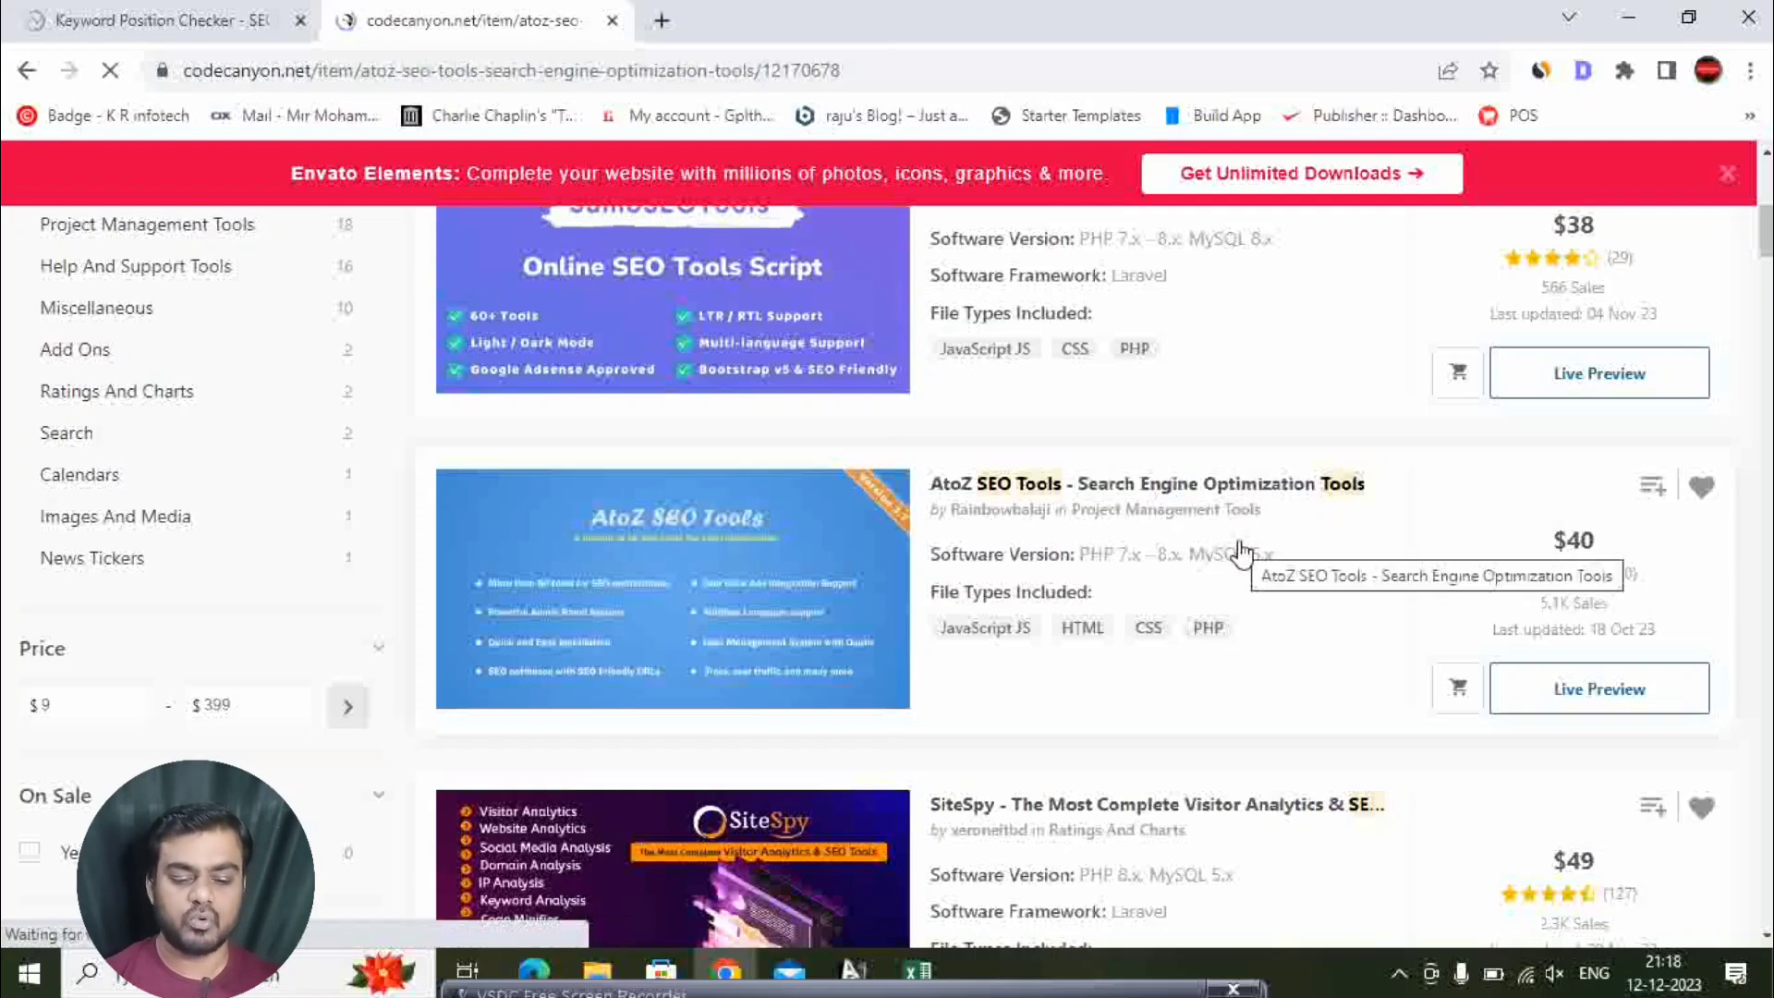
scroll(1056, 522, down, 10)
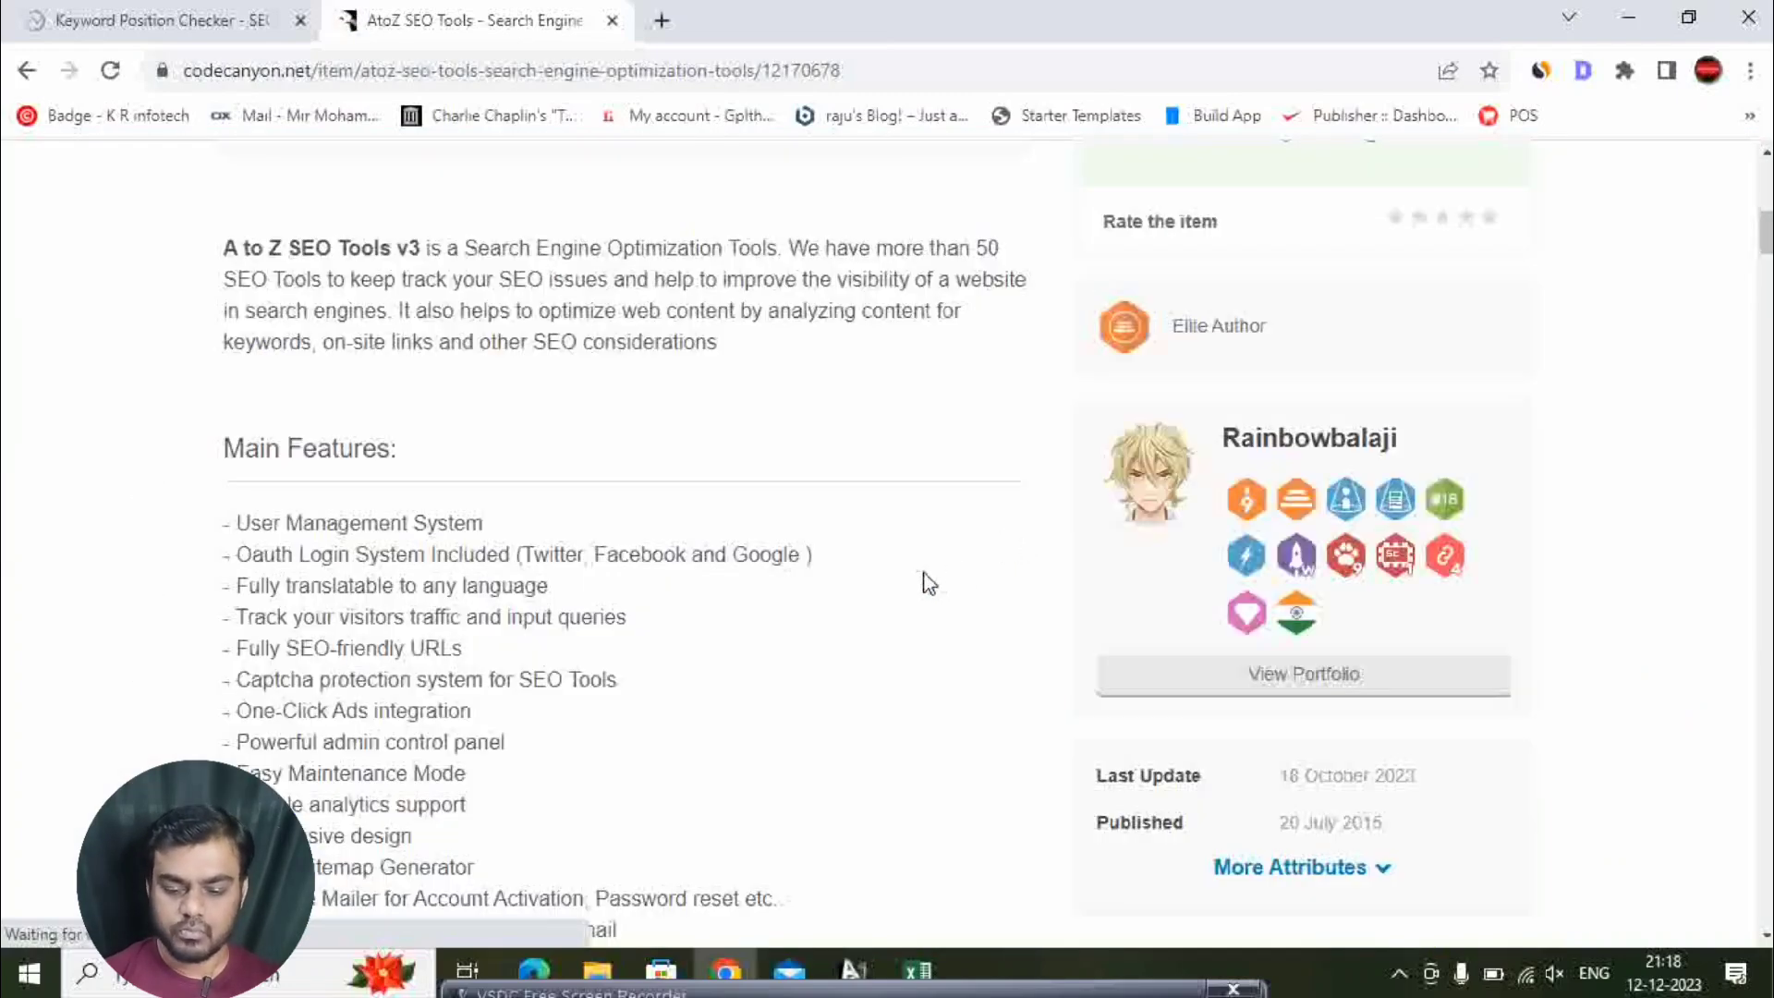
scroll(929, 582, down, 5)
scroll(942, 582, down, 6)
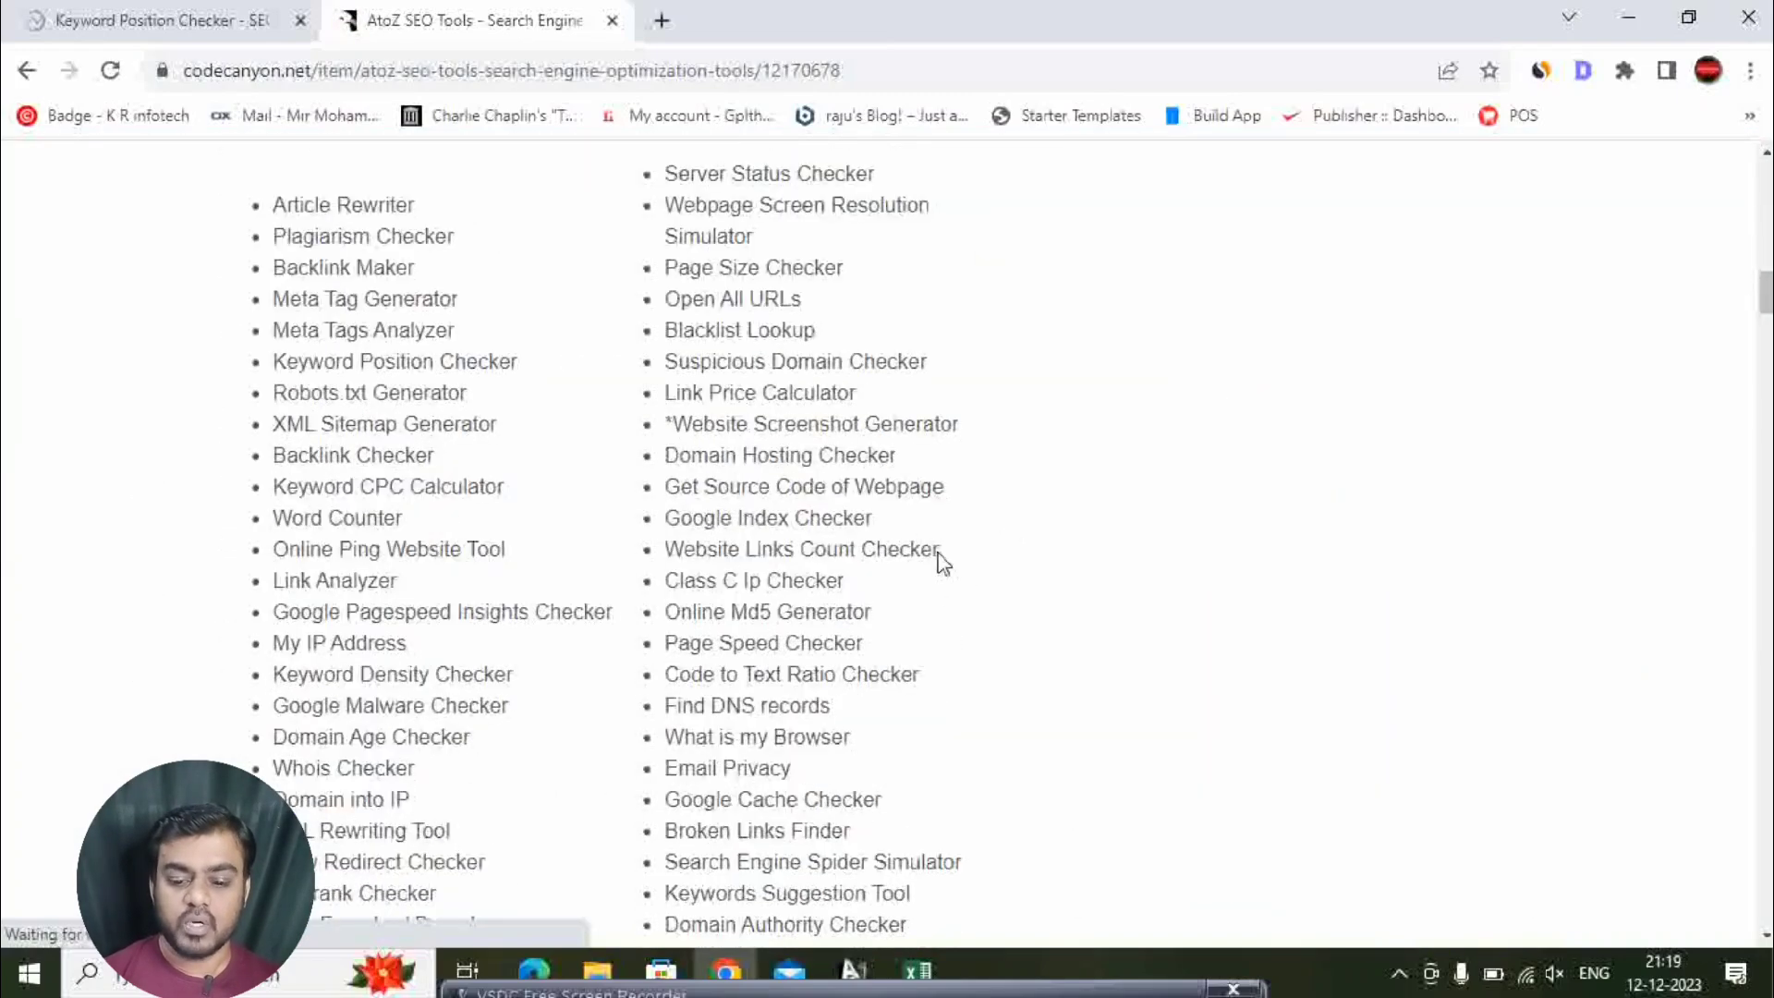
scroll(573, 517, up, 1)
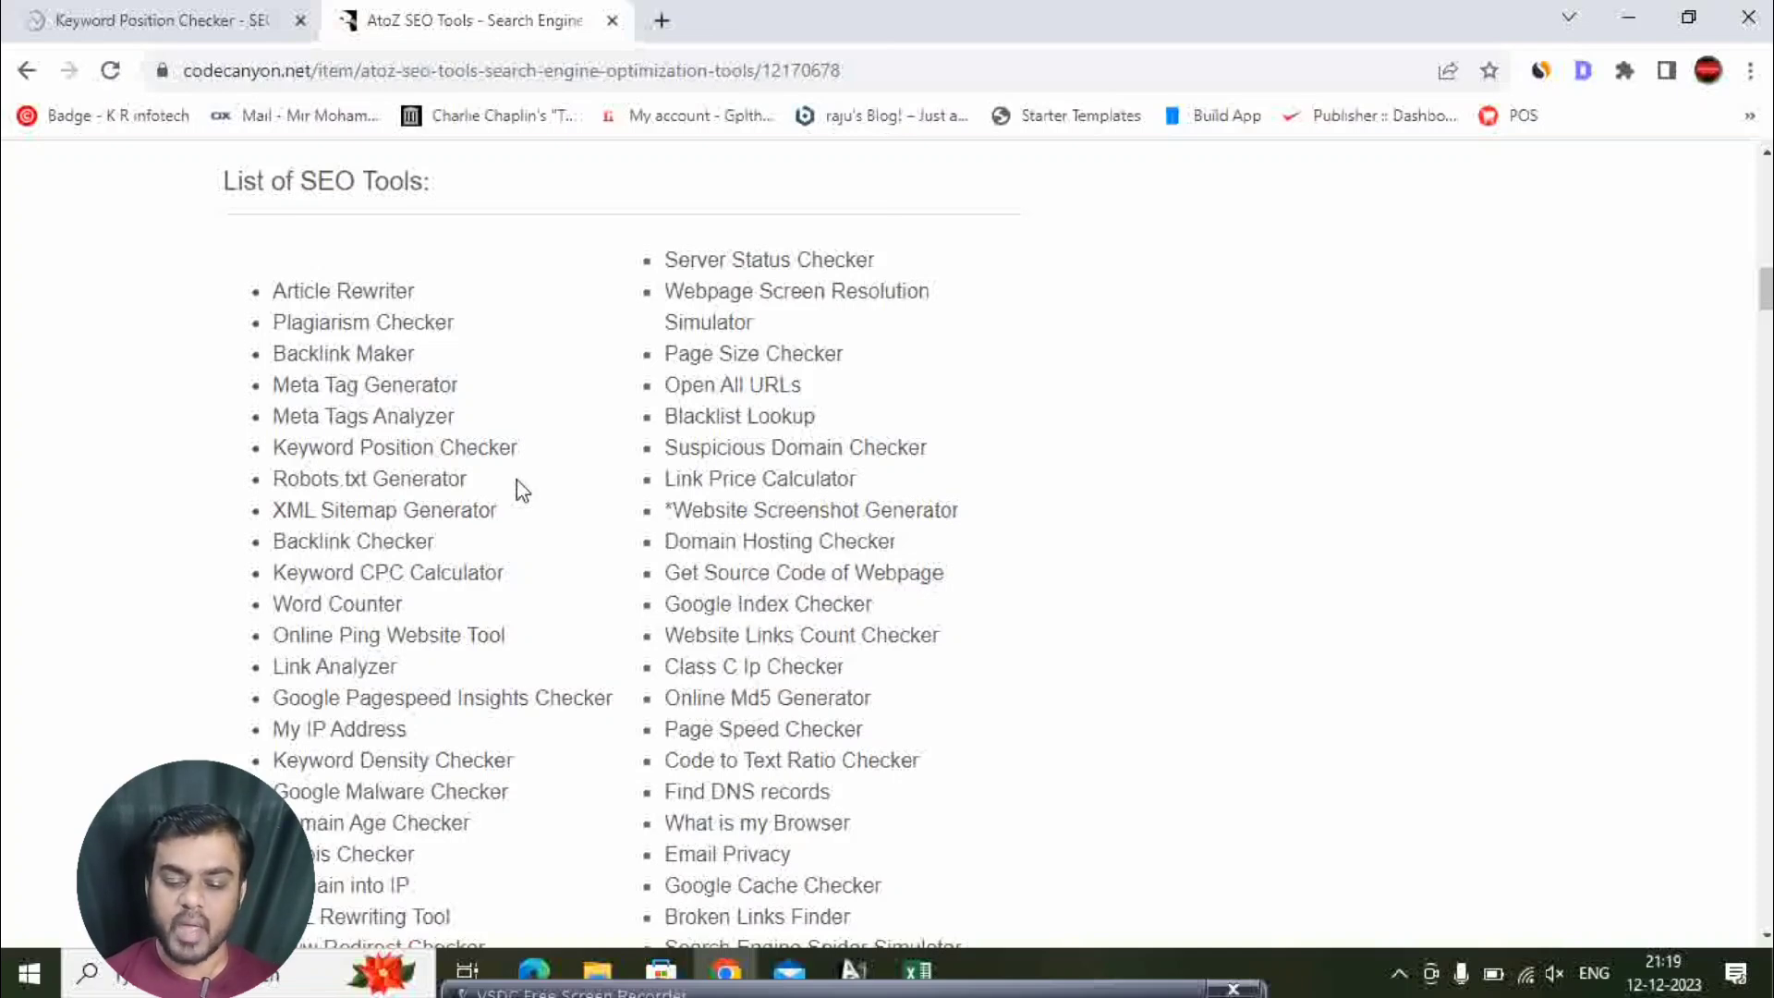
scroll(545, 513, down, 7)
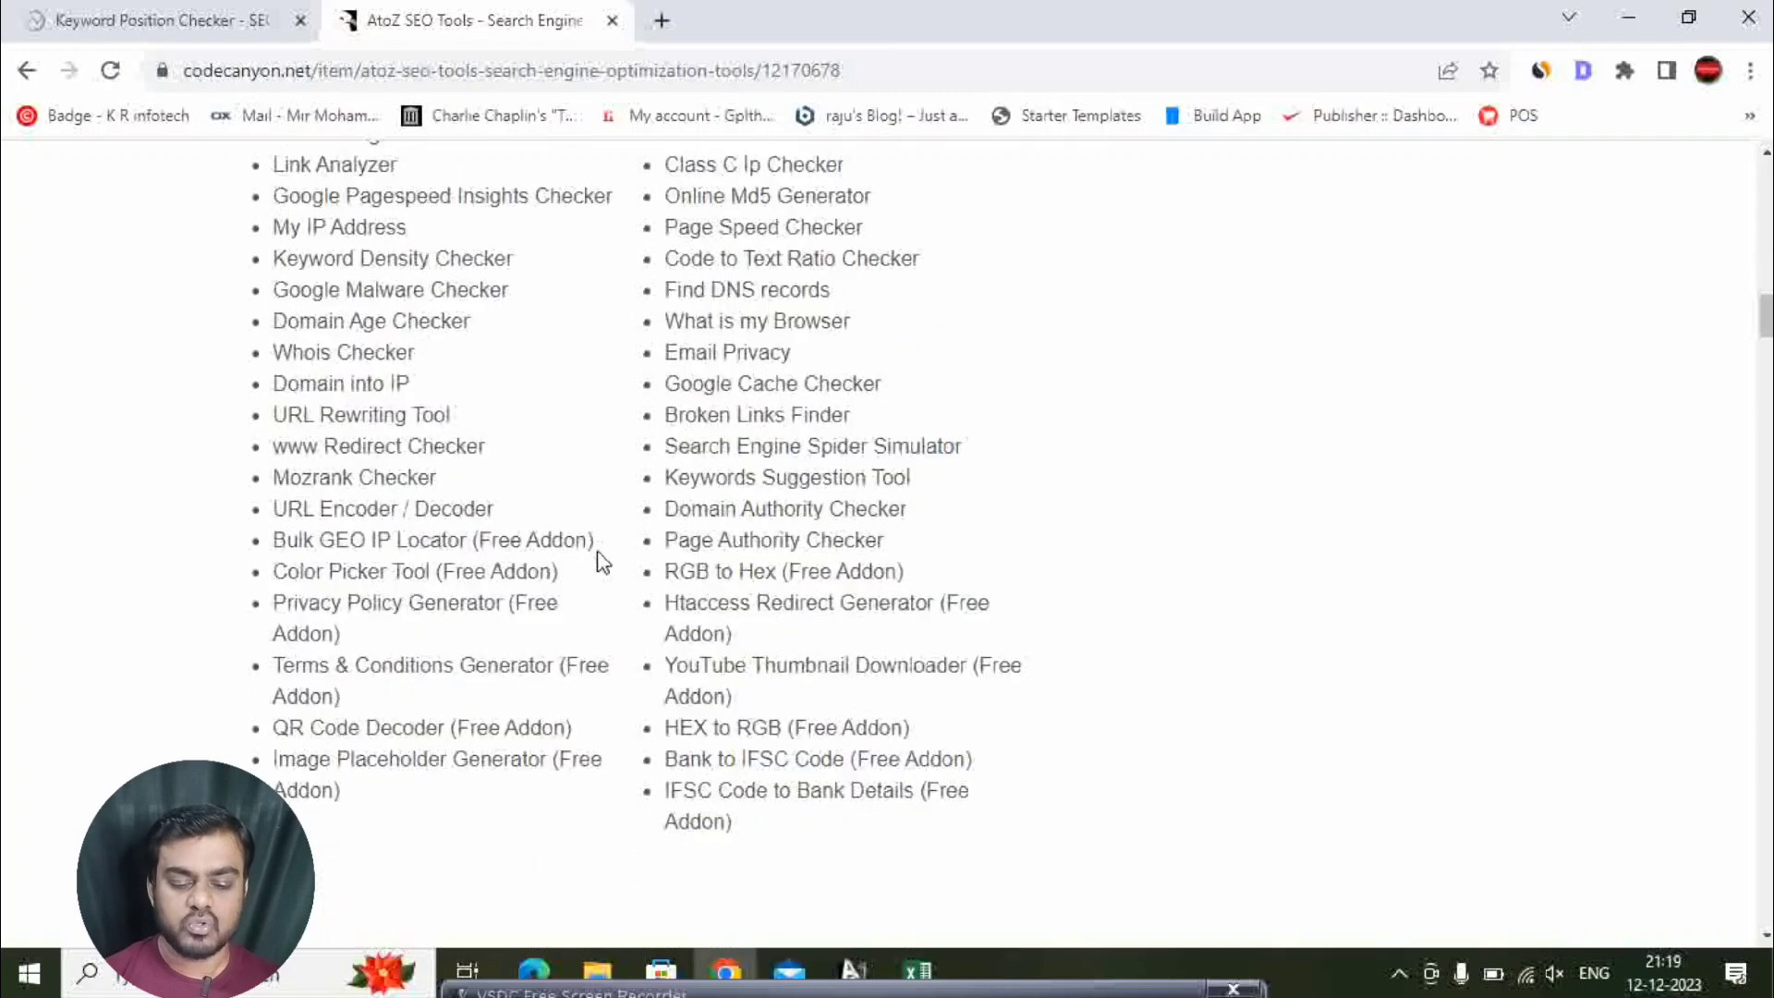
scroll(942, 555, up, 7)
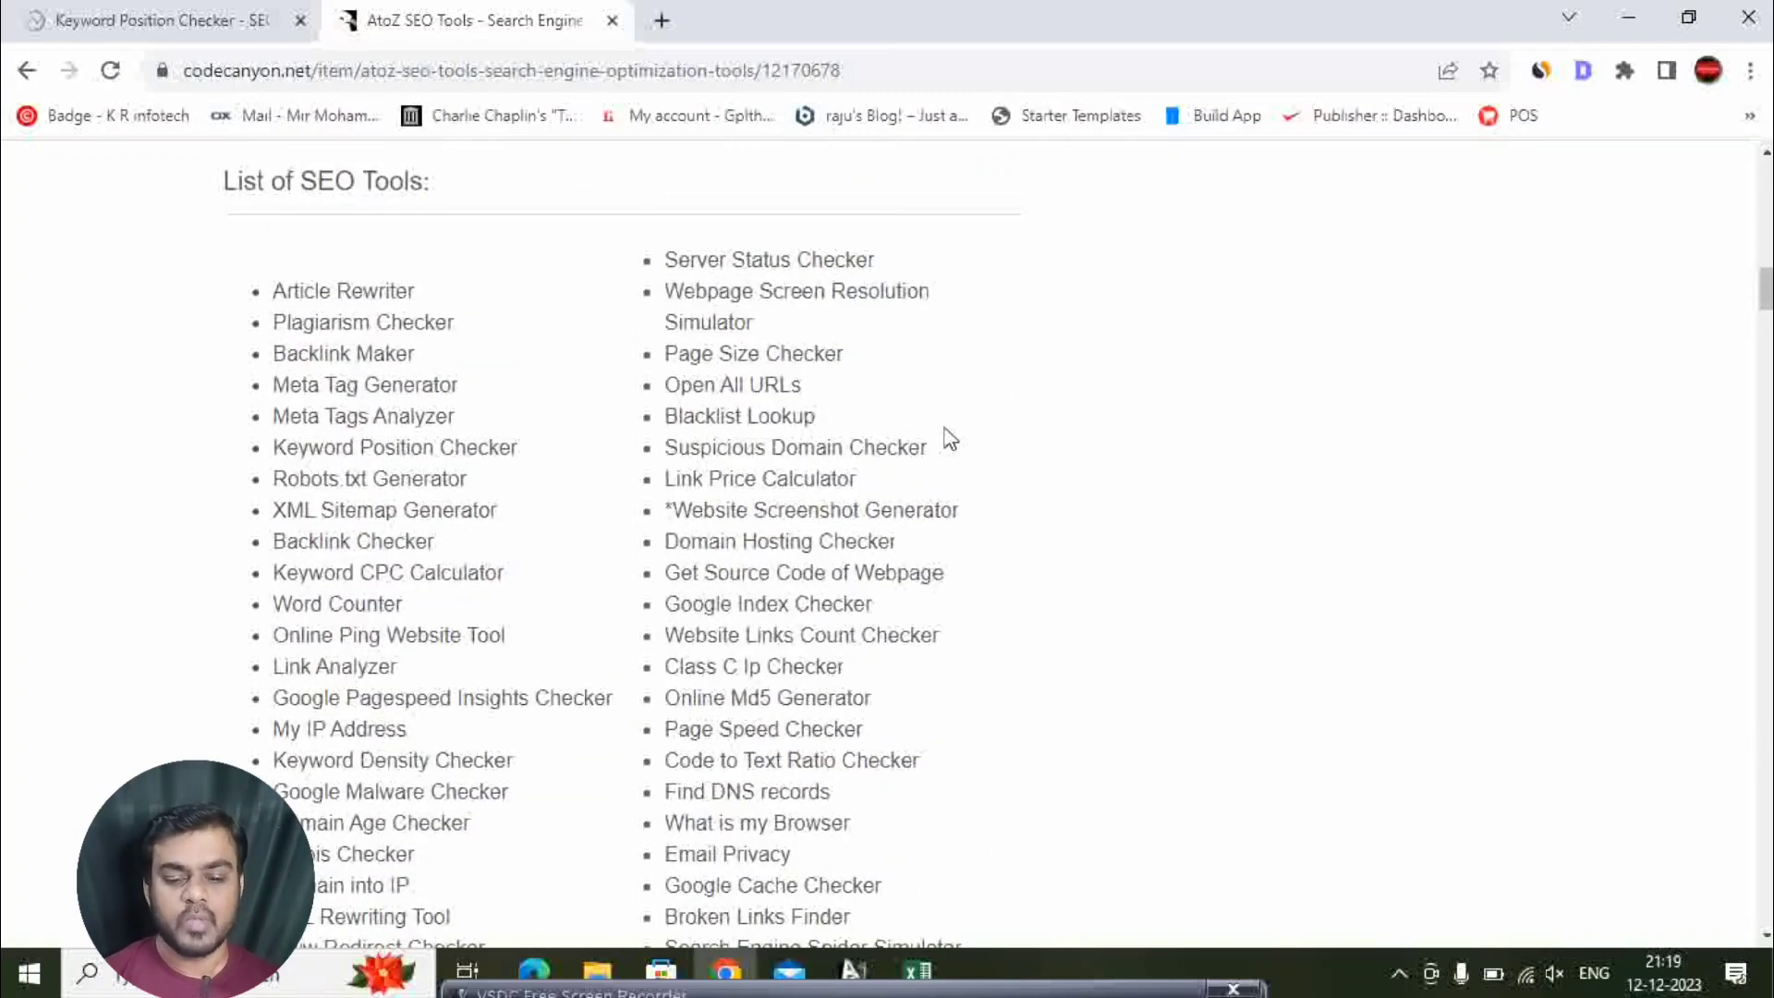
scroll(943, 439, up, 10)
scroll(1589, 658, down, 4)
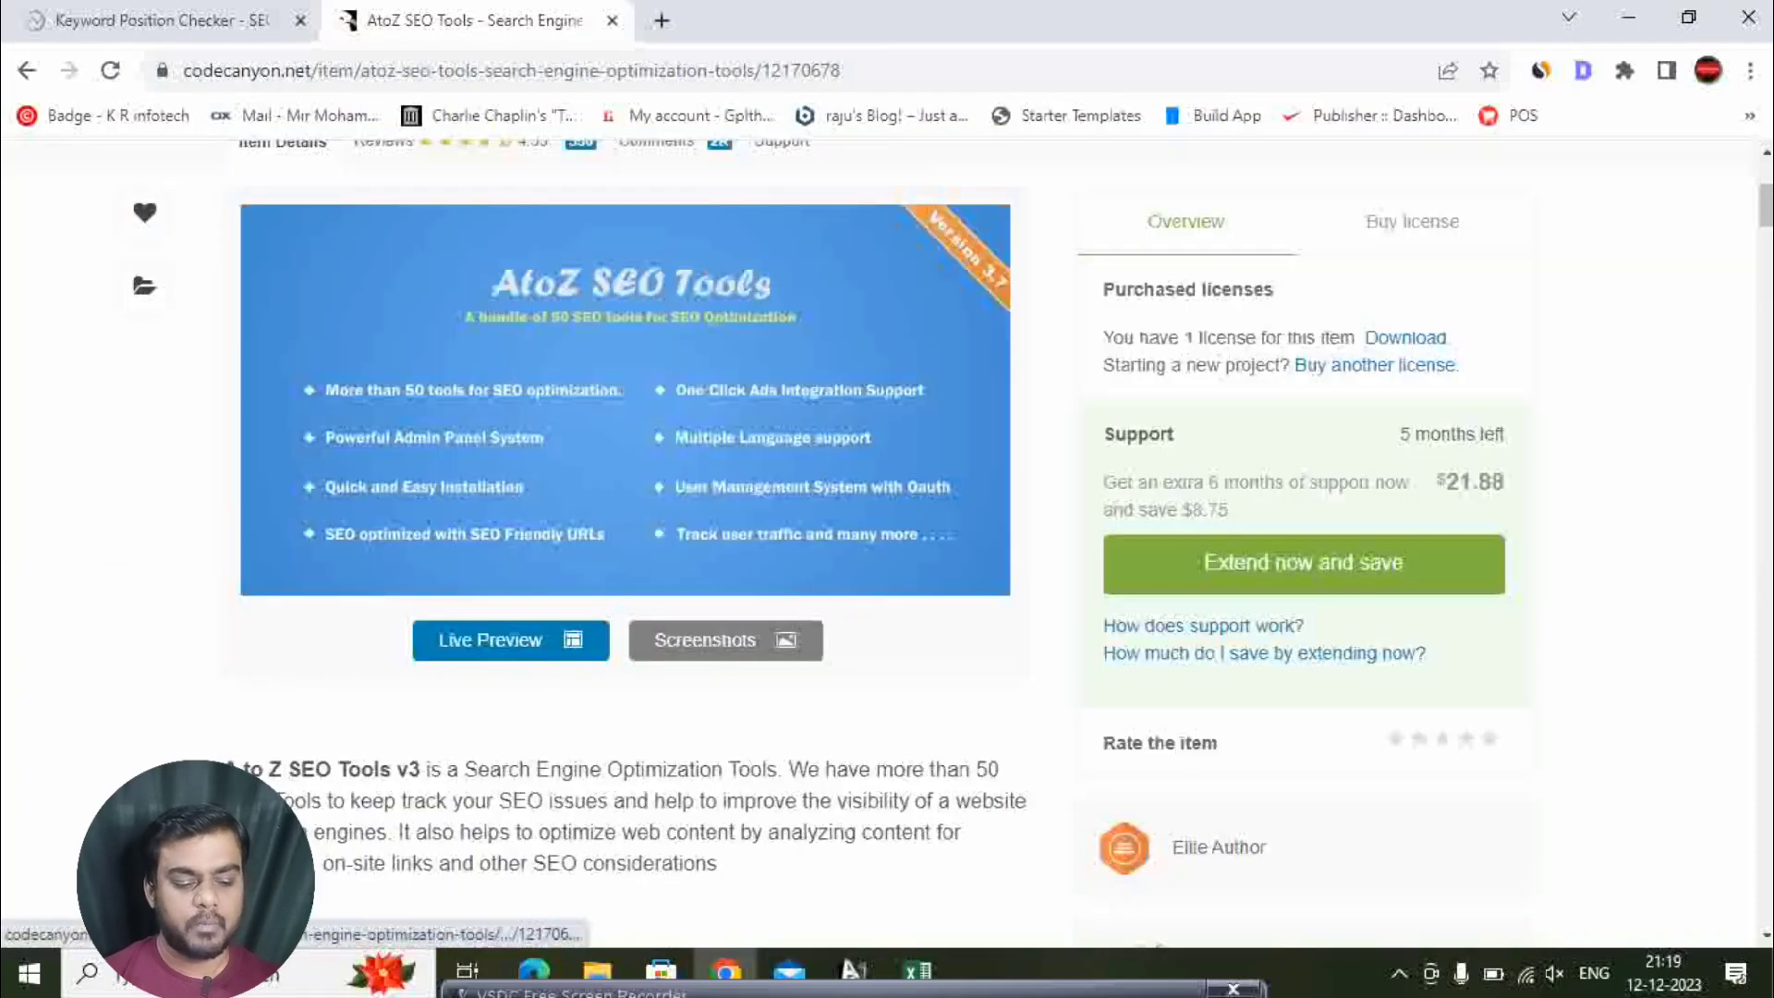
scroll(1604, 554, up, 4)
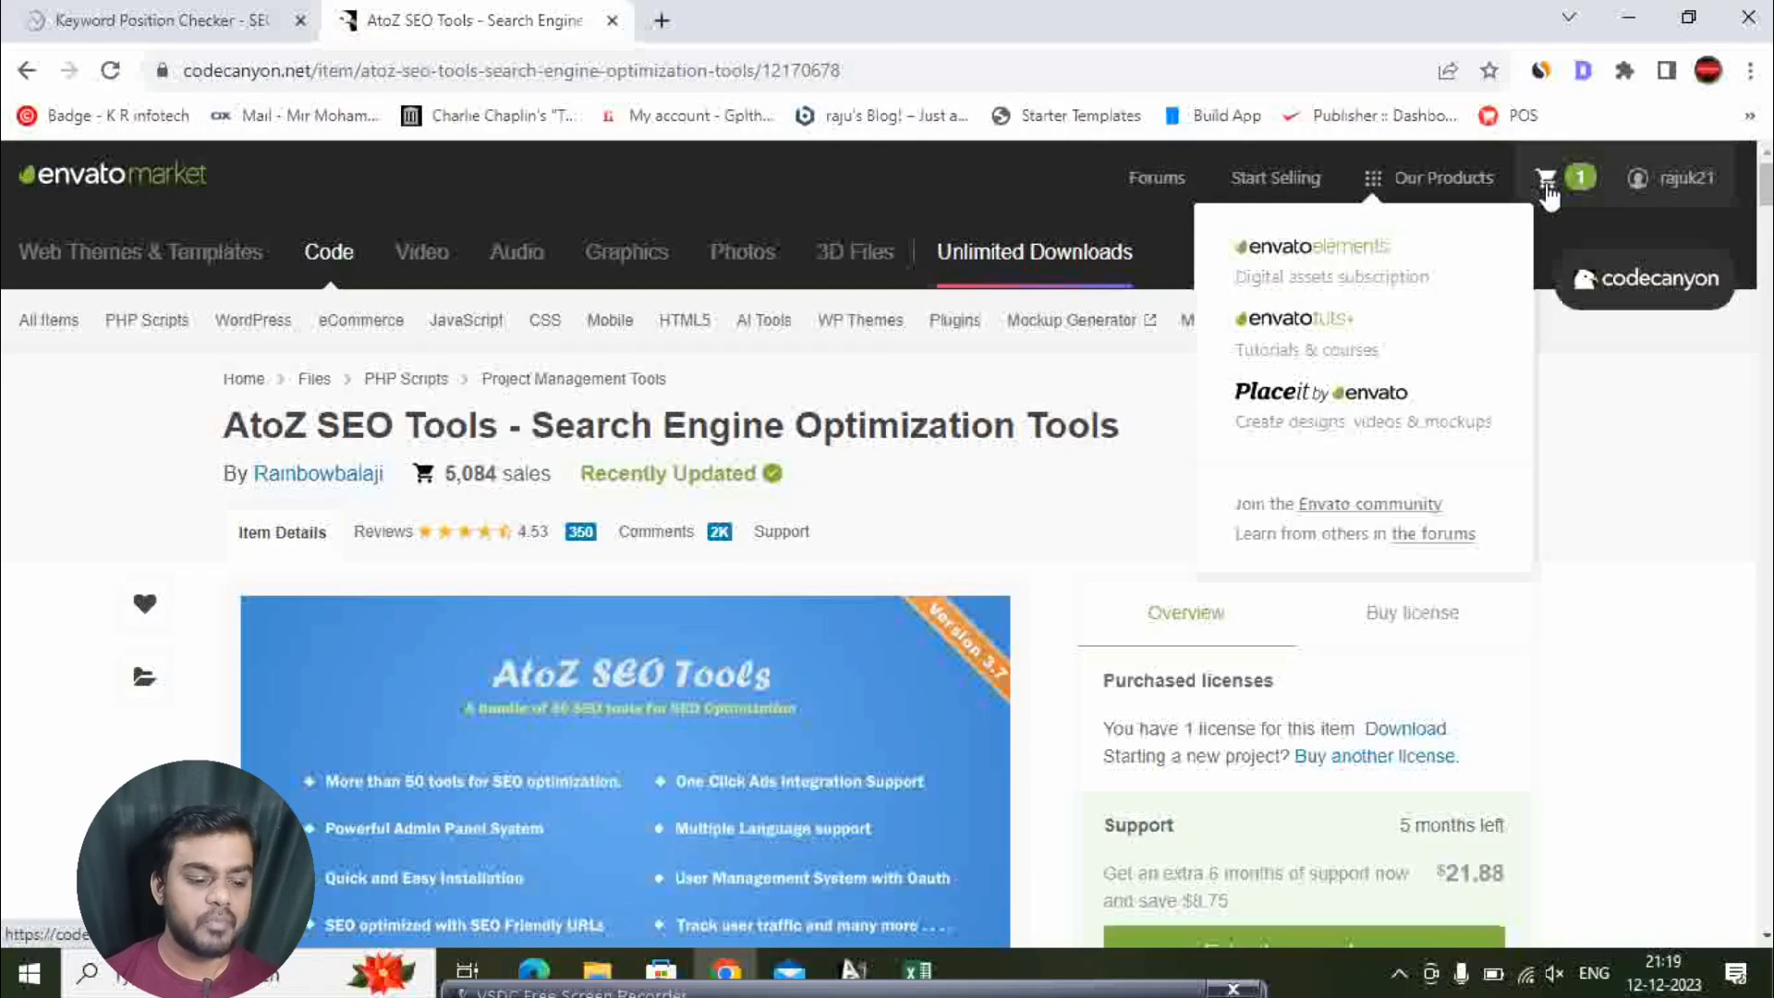
- Go to the account's Downloads page and show the AtoZ SEO Tools download options
mouse_move(1644, 175)
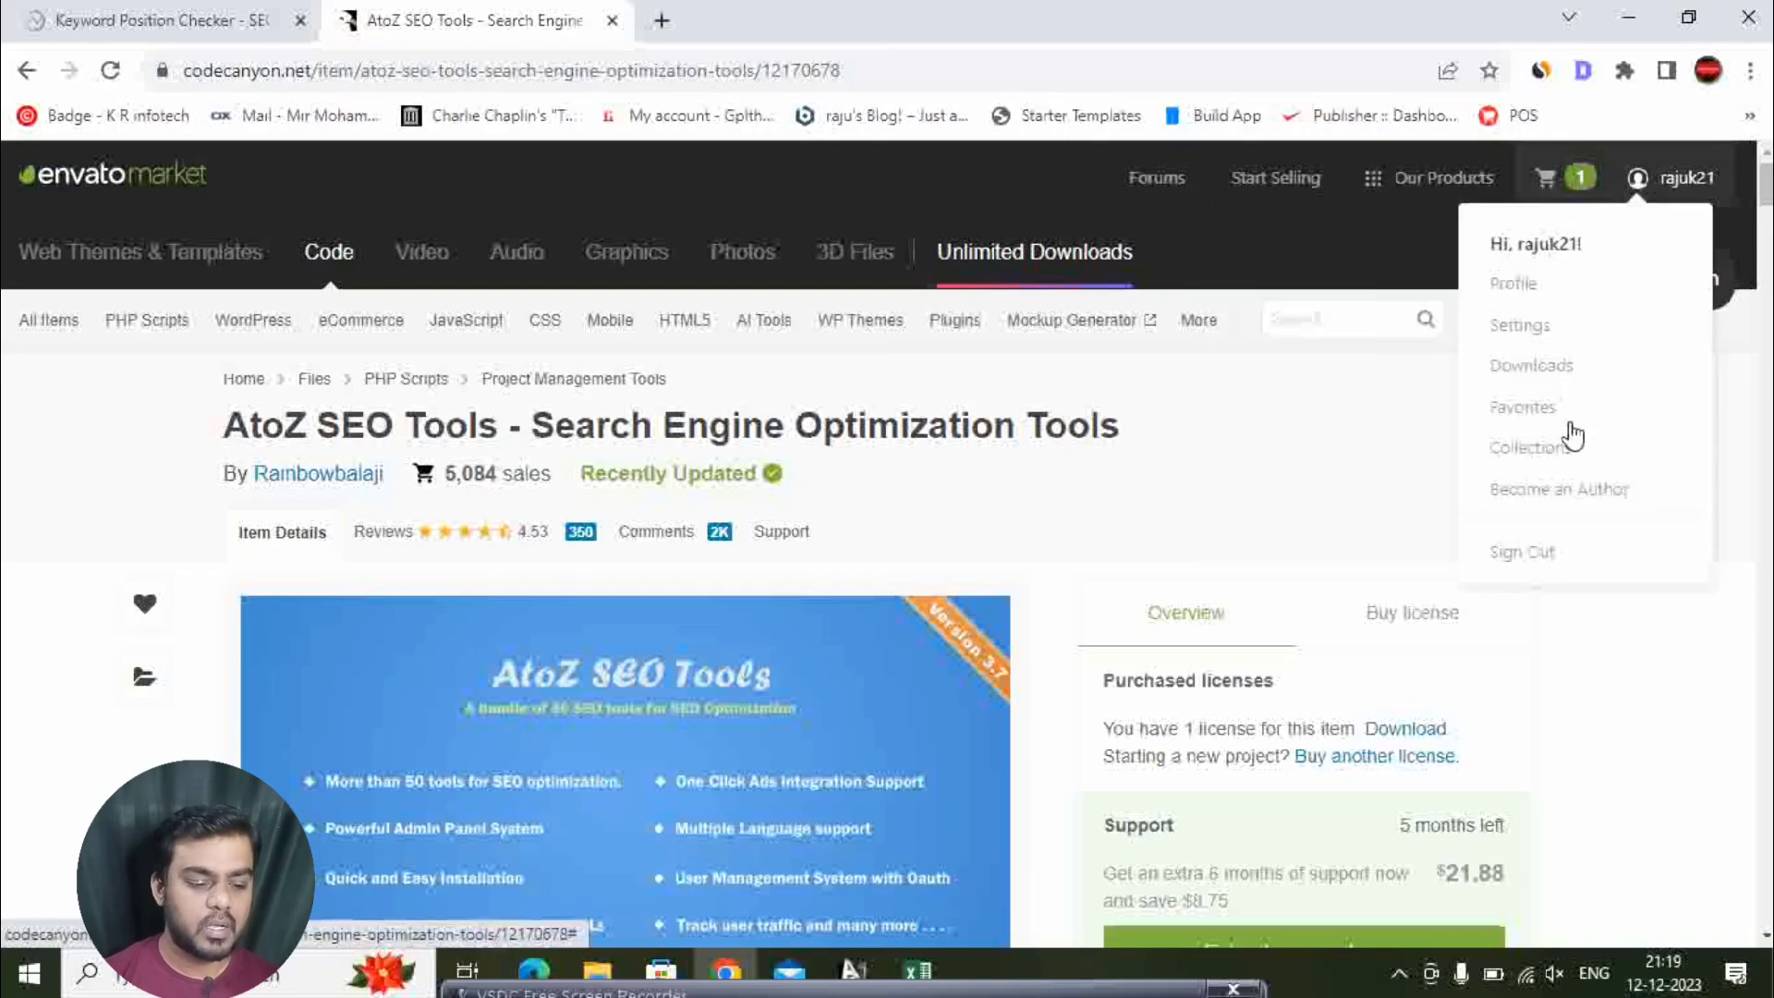
click(1532, 374)
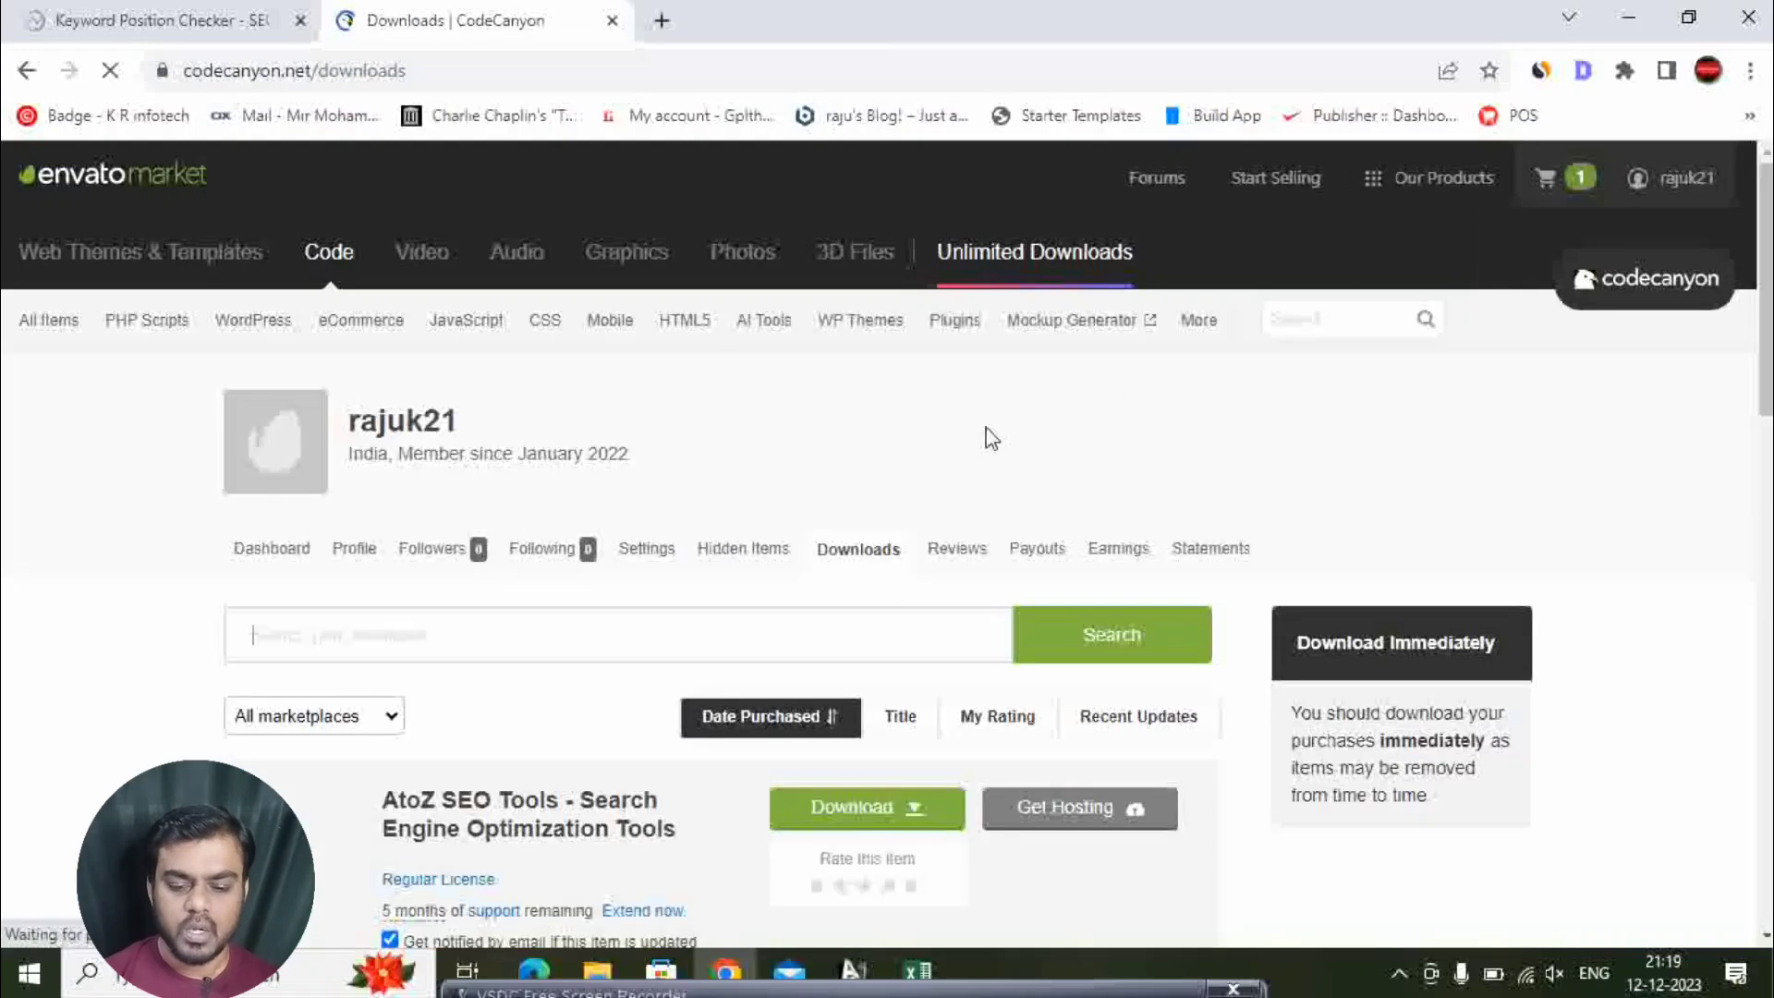
scroll(986, 435, down, 5)
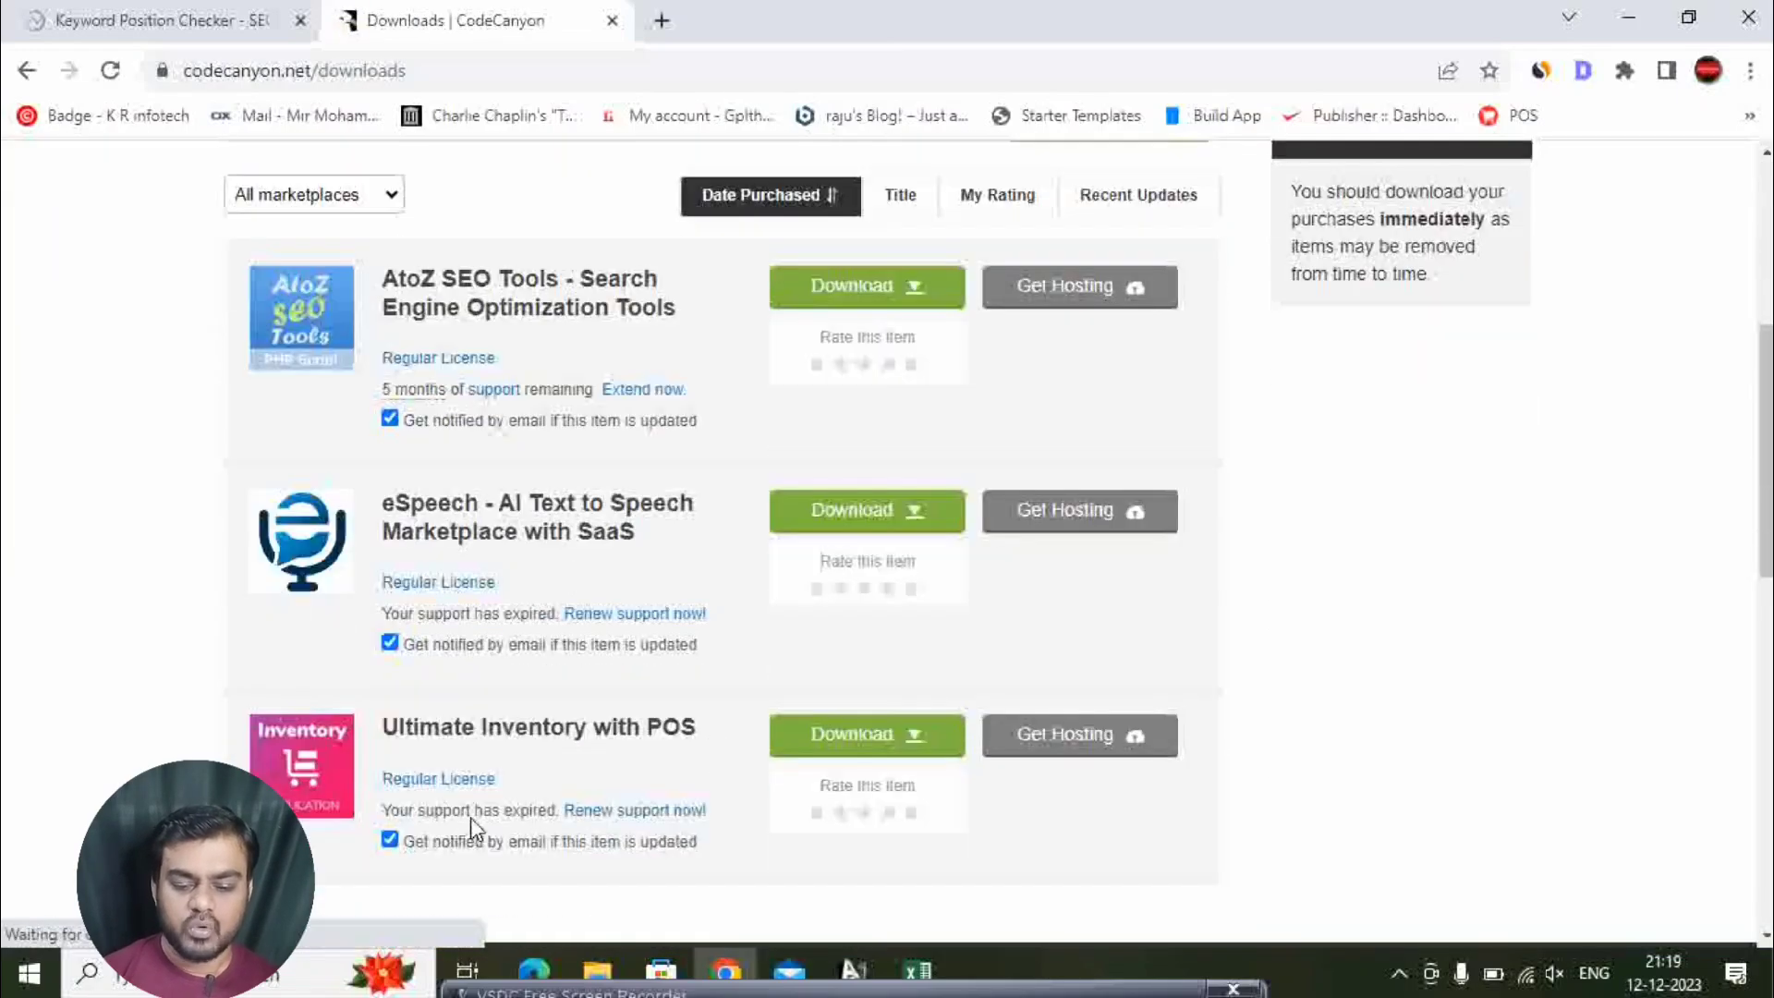
scroll(428, 614, down, 2)
scroll(462, 637, up, 3)
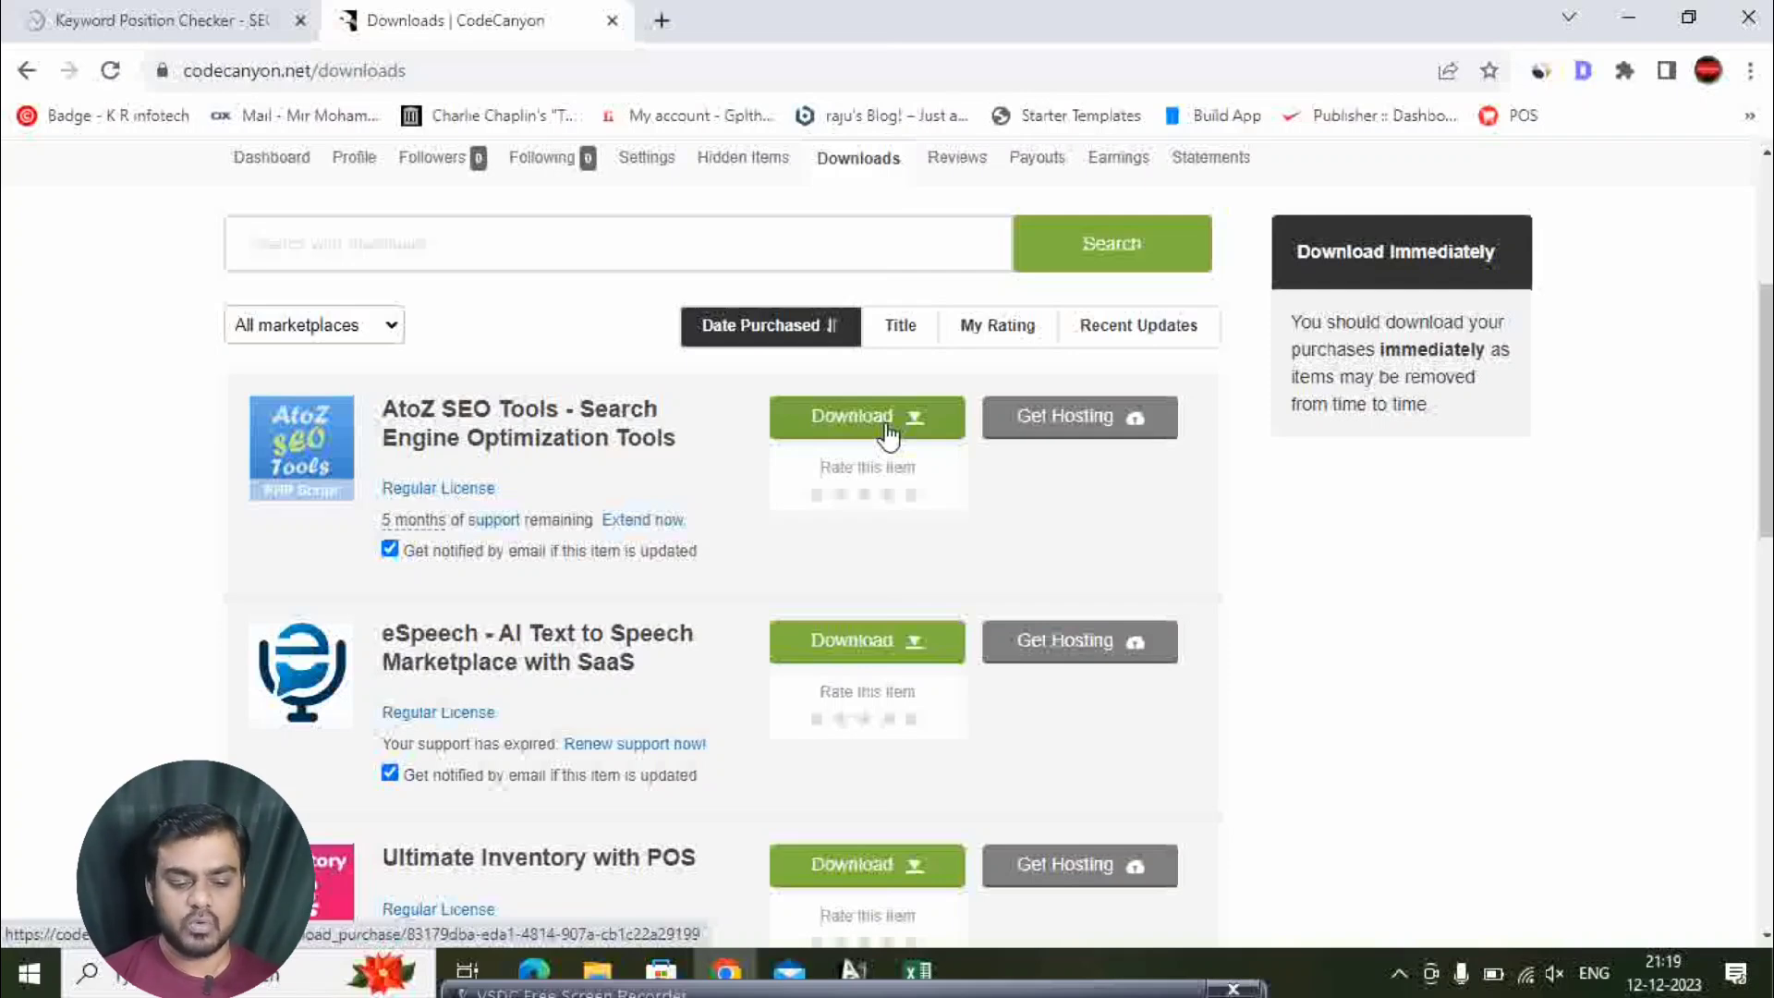
click(917, 429)
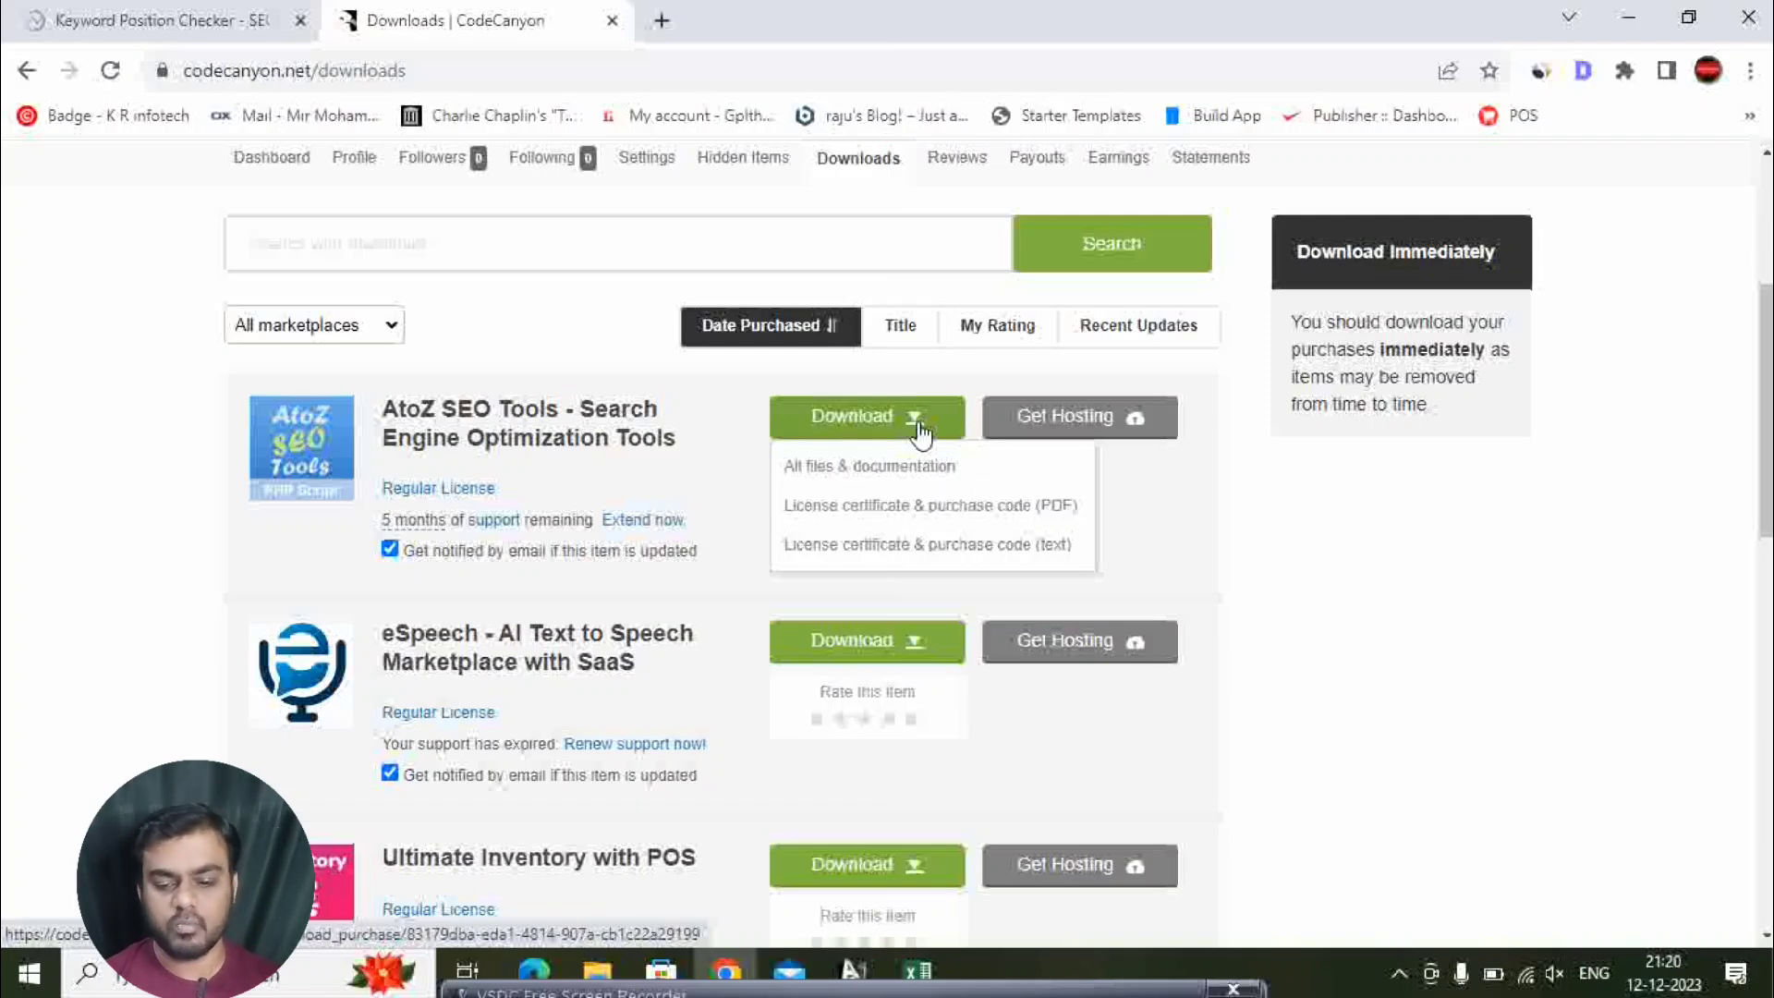
click(598, 970)
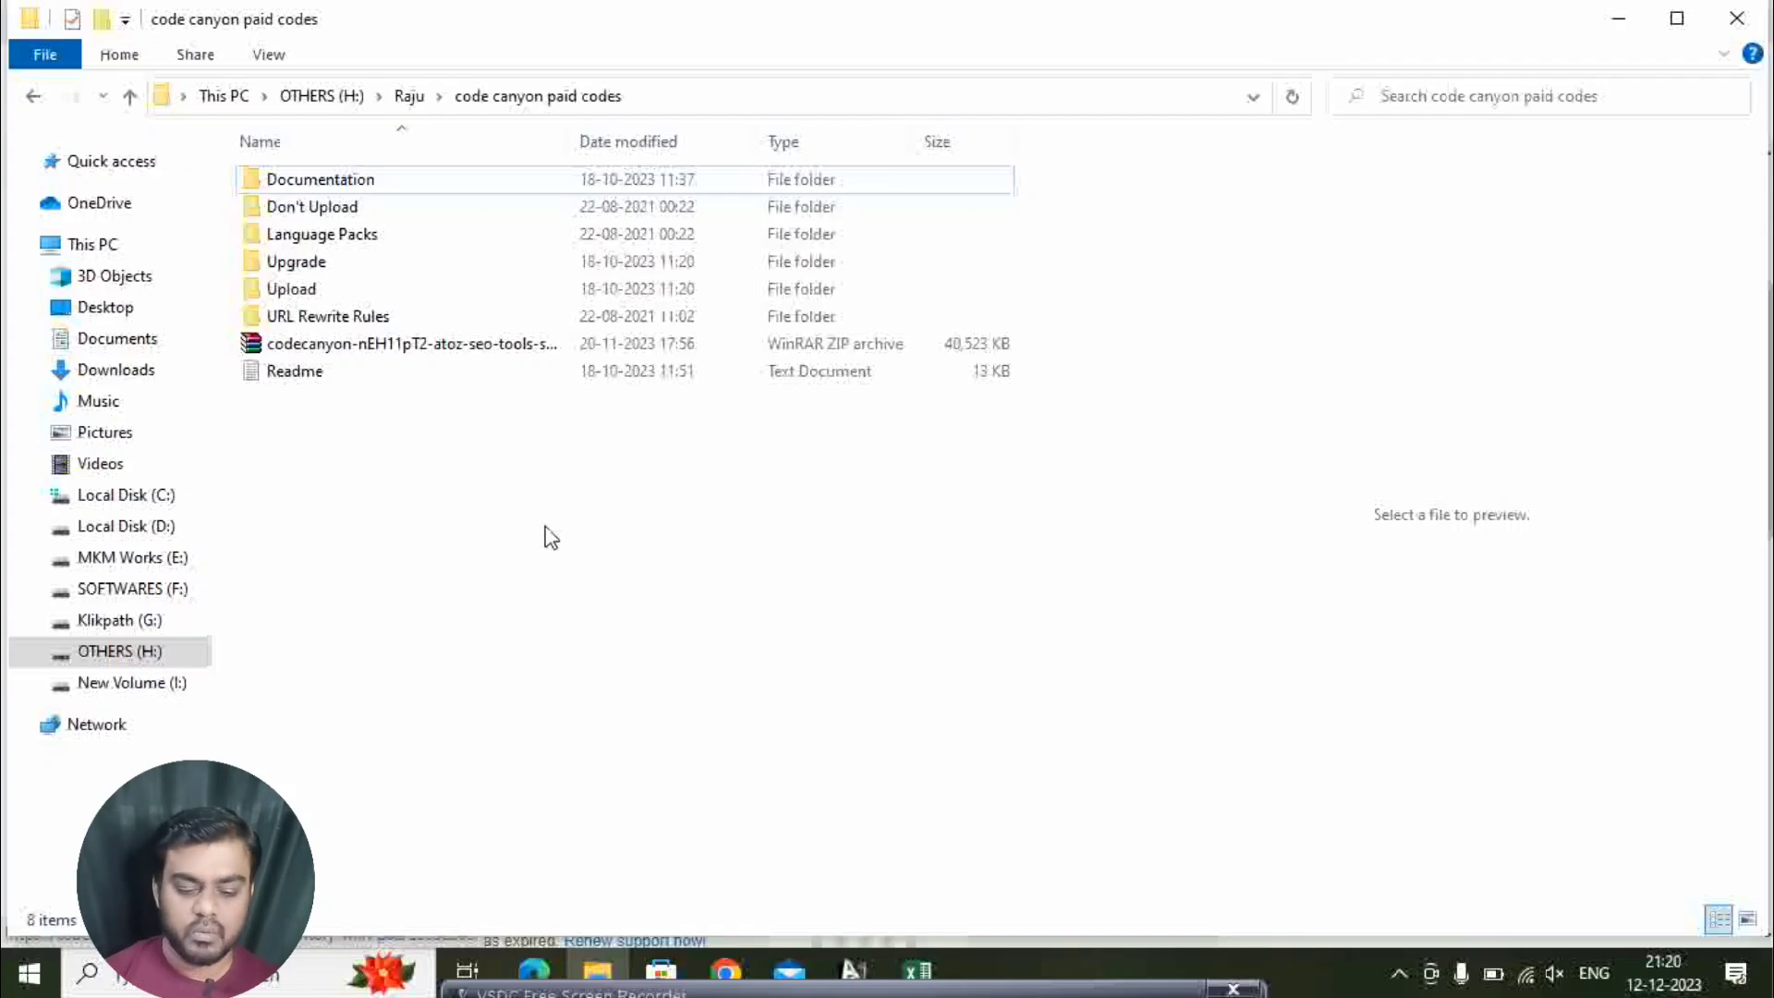
- Return to Chrome on a new tab after viewing the extracted script folder
click(726, 970)
- Load hpanel.hostinger.com from the 'hp' address suggestion and scroll the hosted Websites list
text(hp)
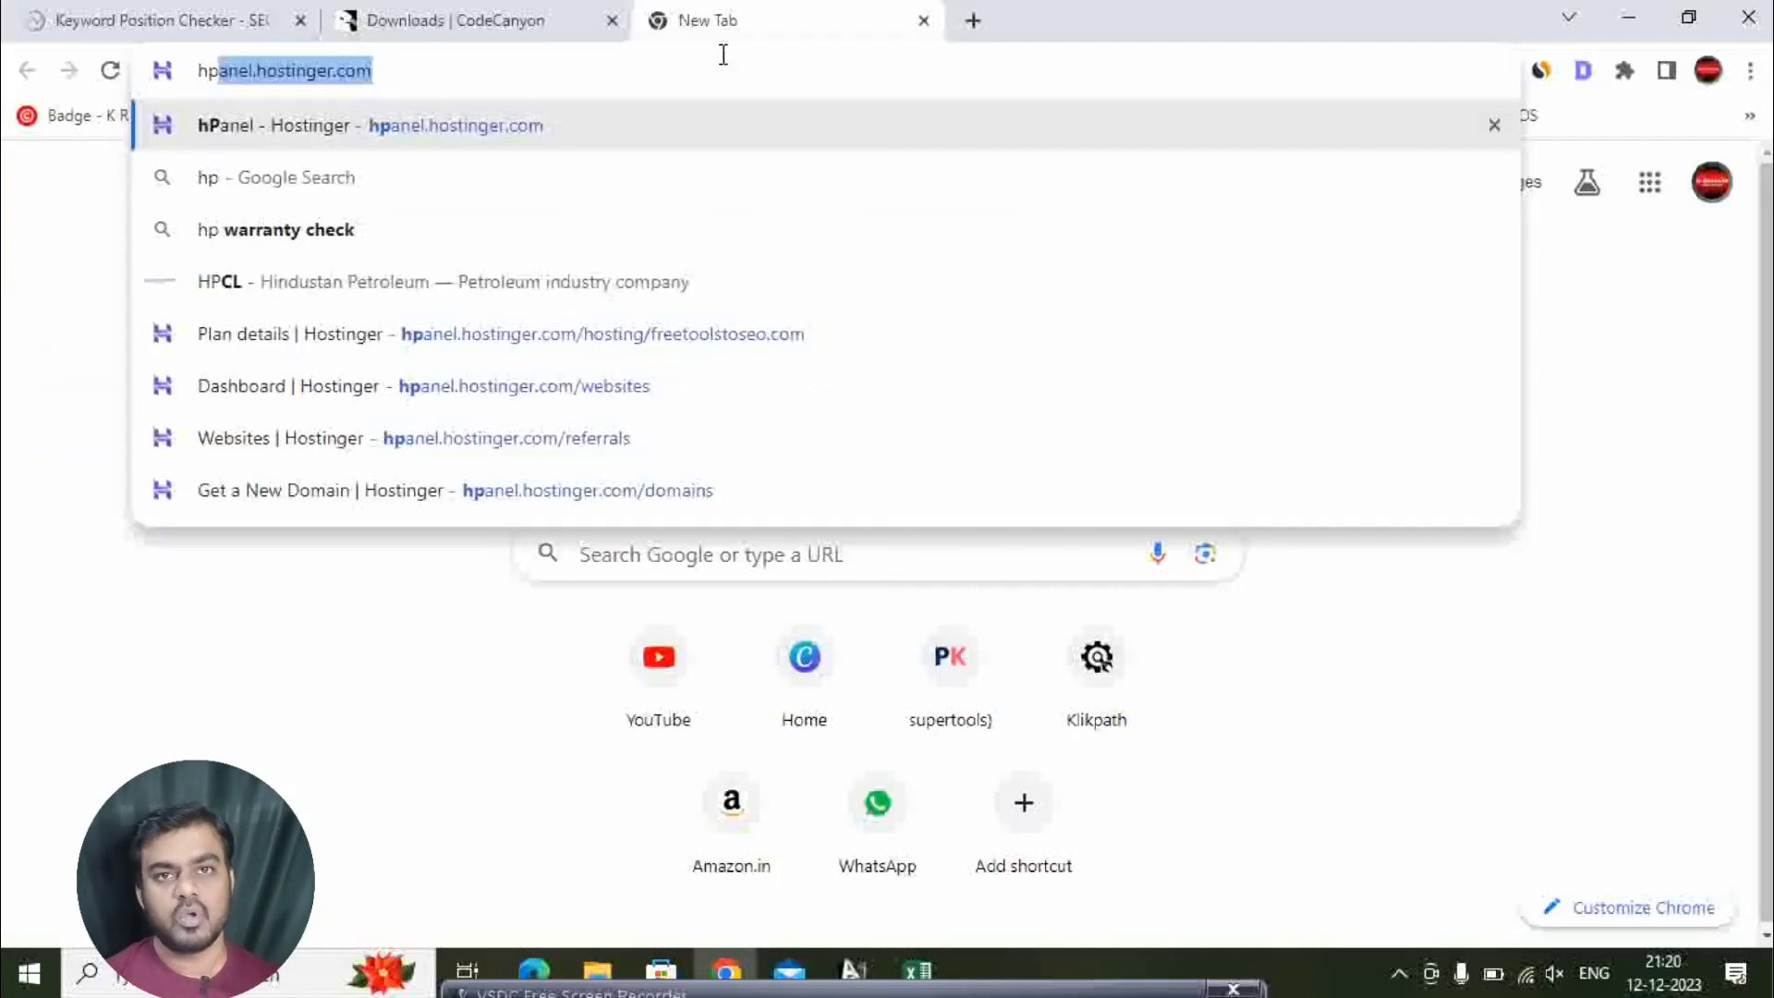
key(Return)
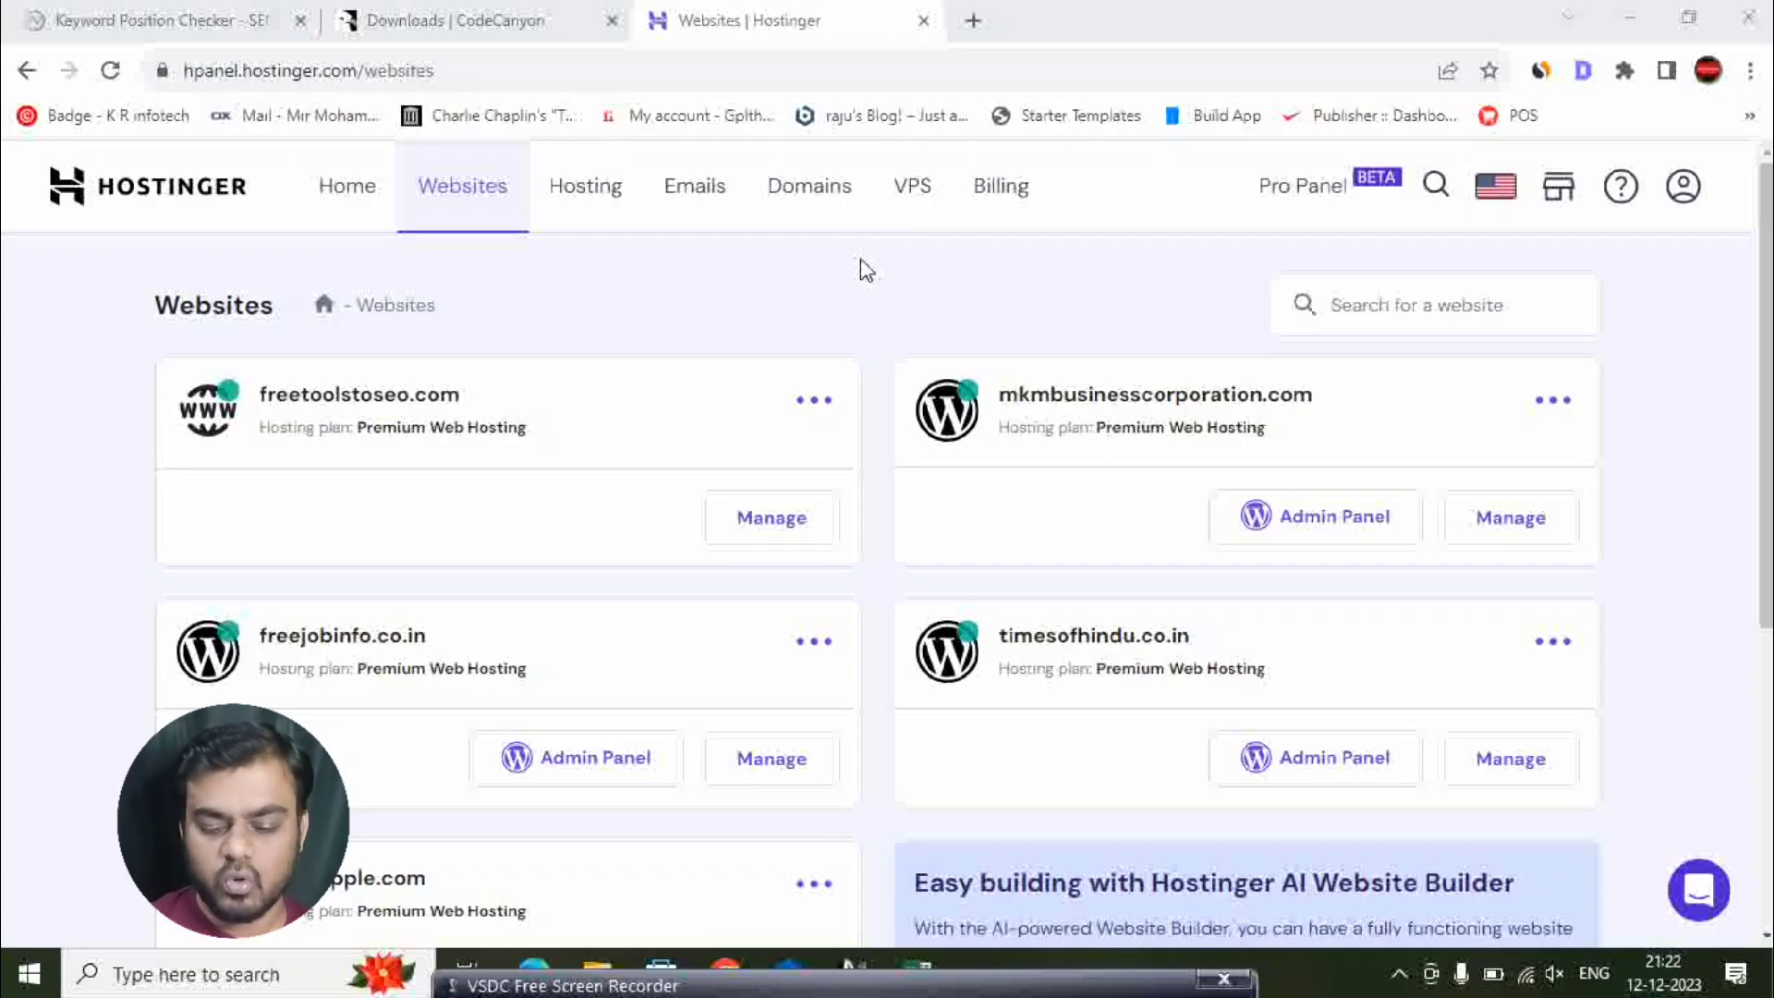
scroll(508, 681, down, 3)
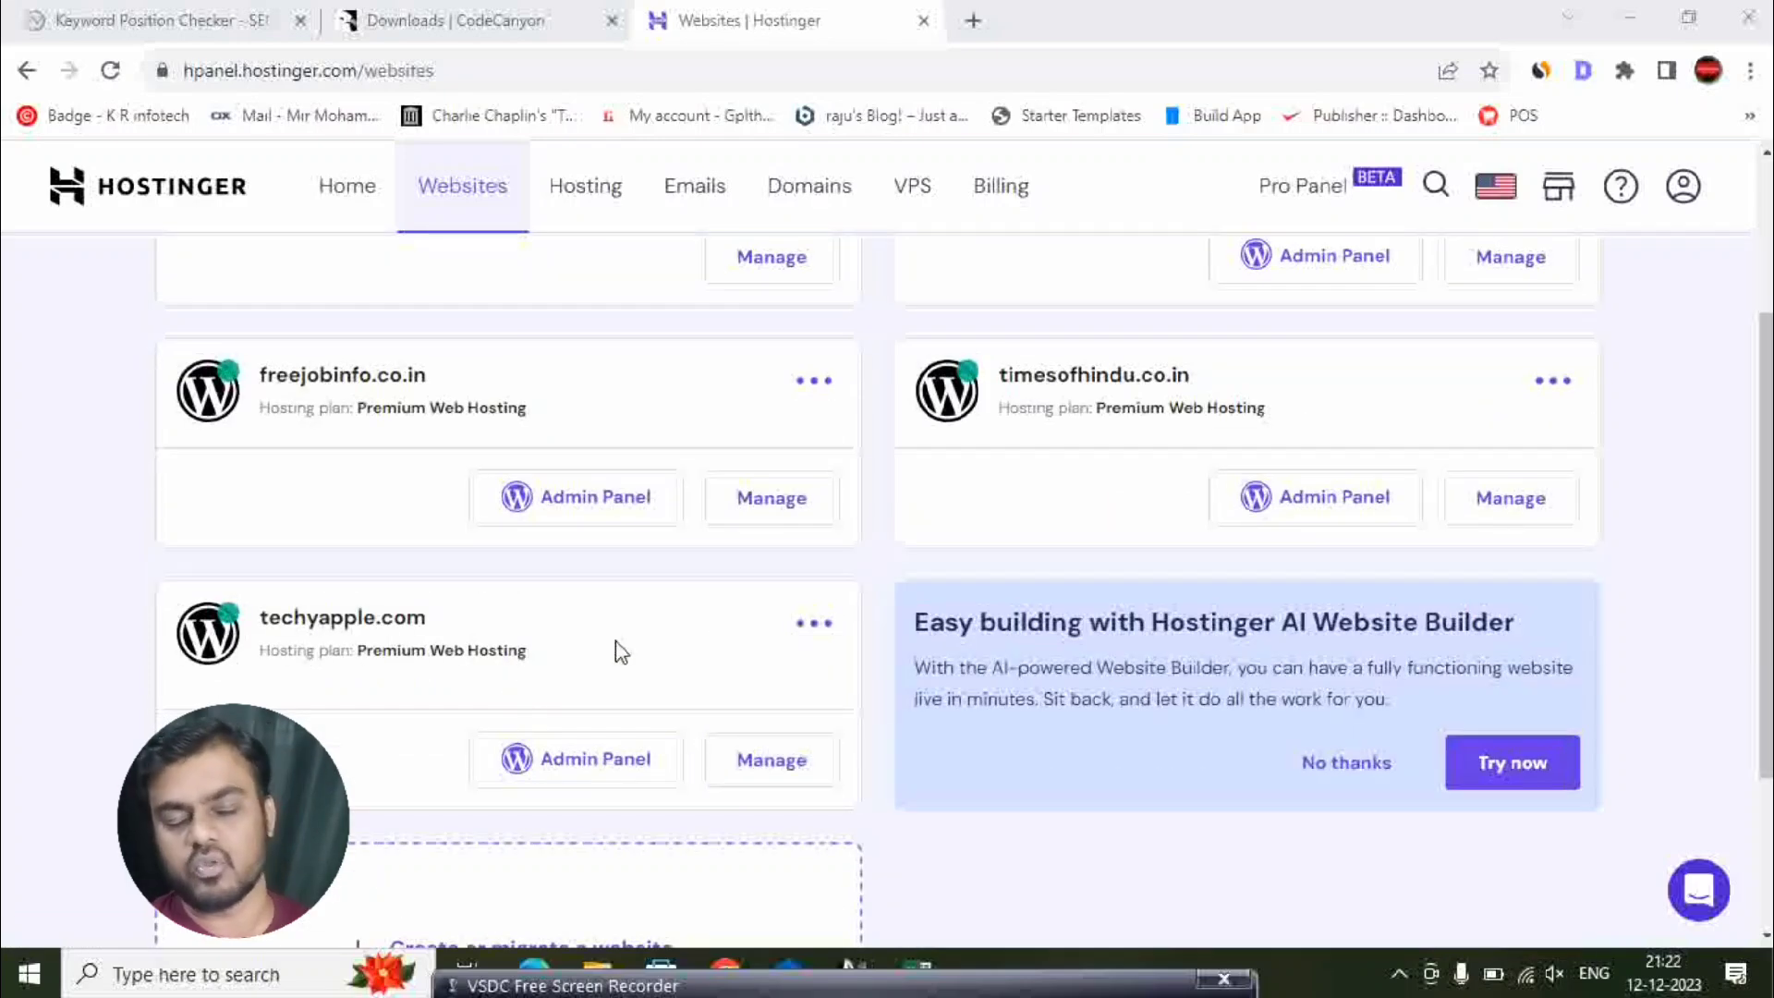